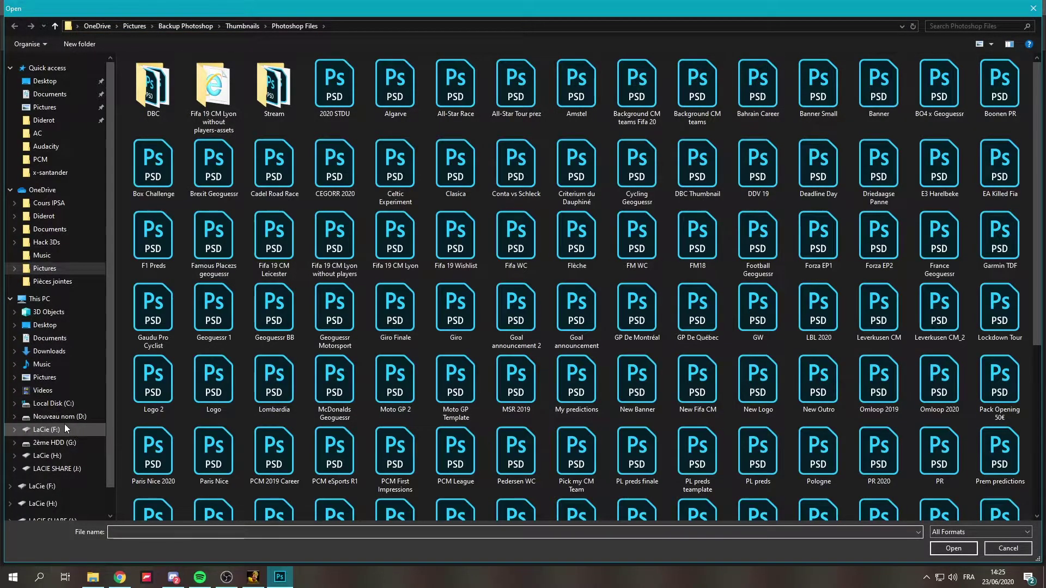
Step: Browse to D:\Program Files\Steam\steamapps\common\ProCyclingManager2020\Gui\Single\Background
left_click(59, 417)
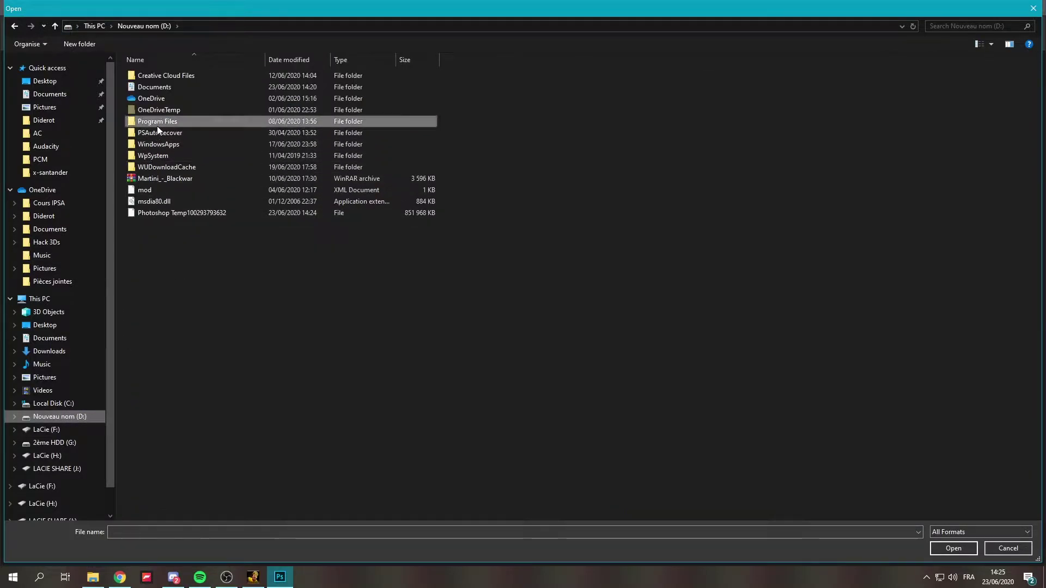
double_click(156, 123)
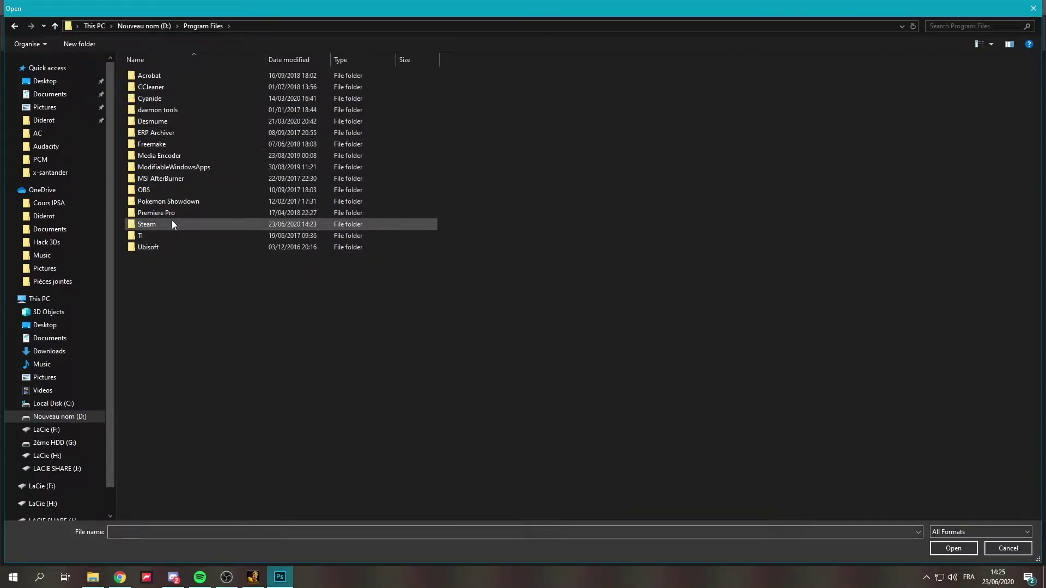
double_click(172, 221)
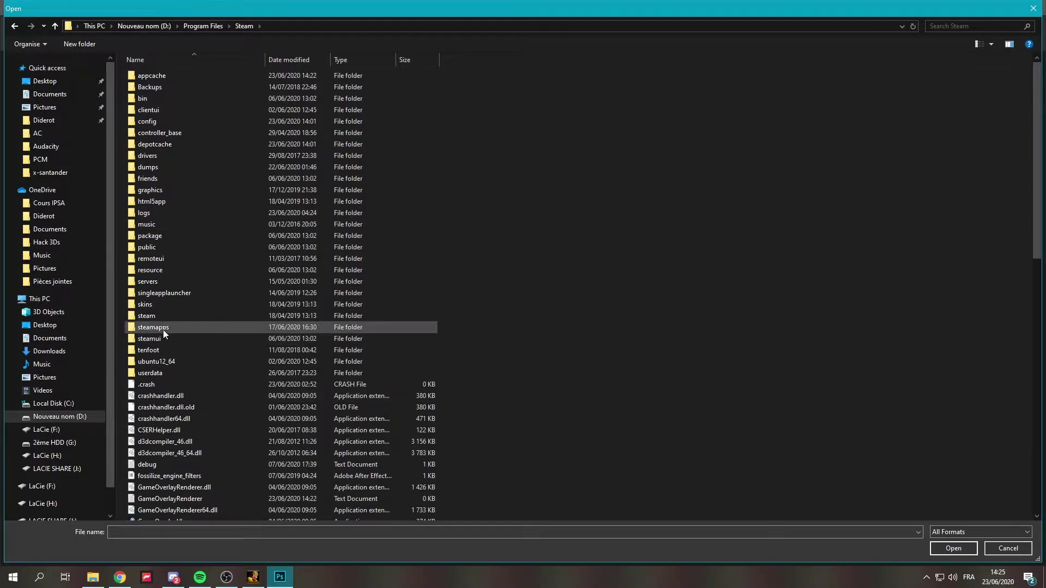
double_click(163, 329)
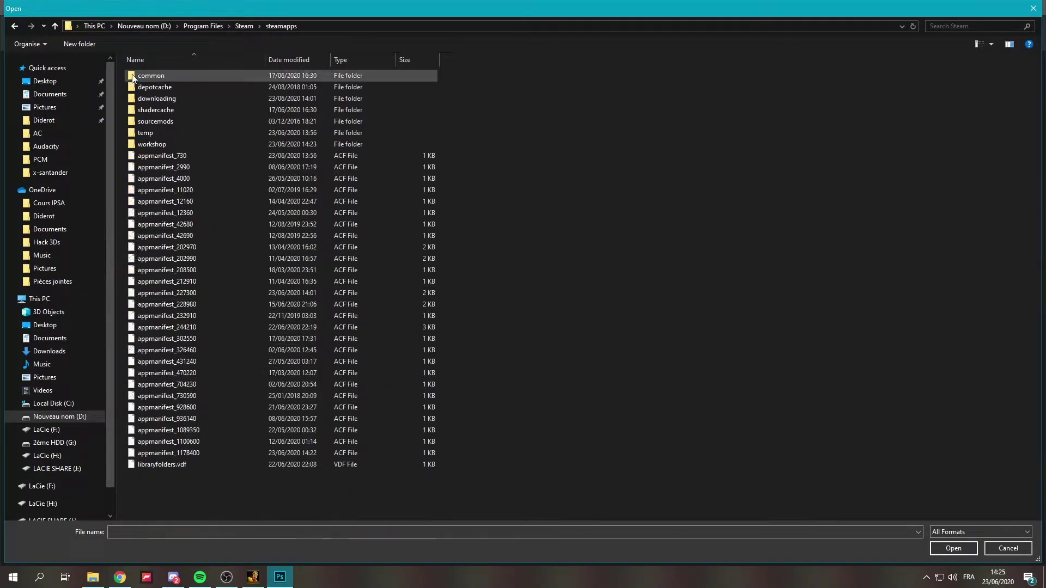
double_click(162, 76)
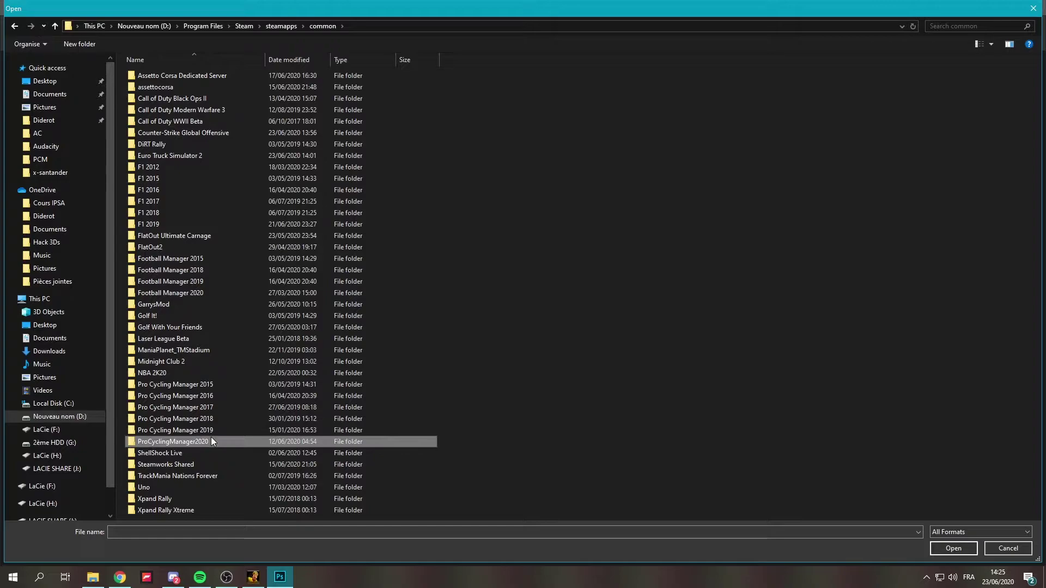
double_click(212, 442)
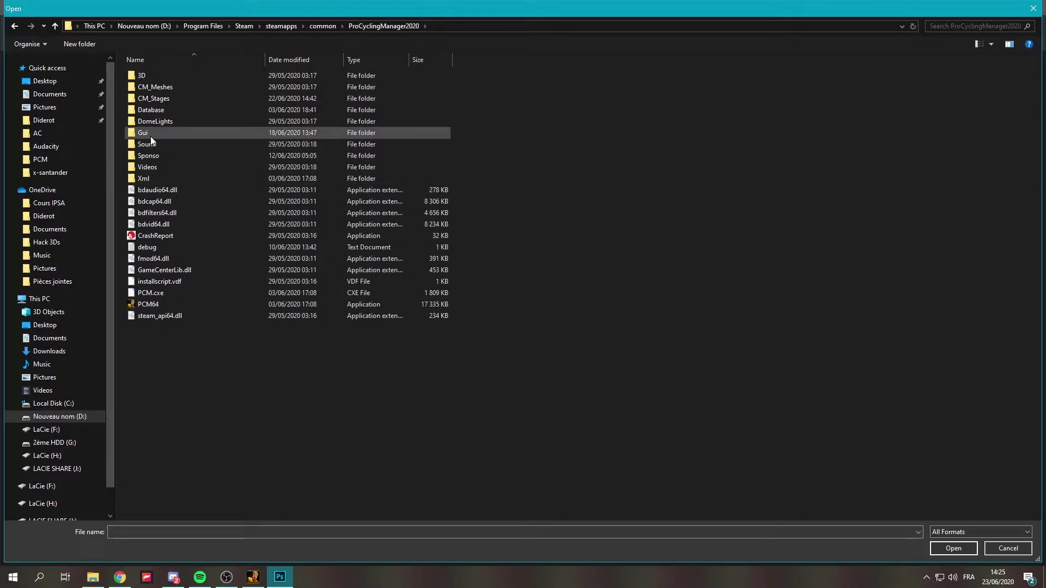
double_click(180, 132)
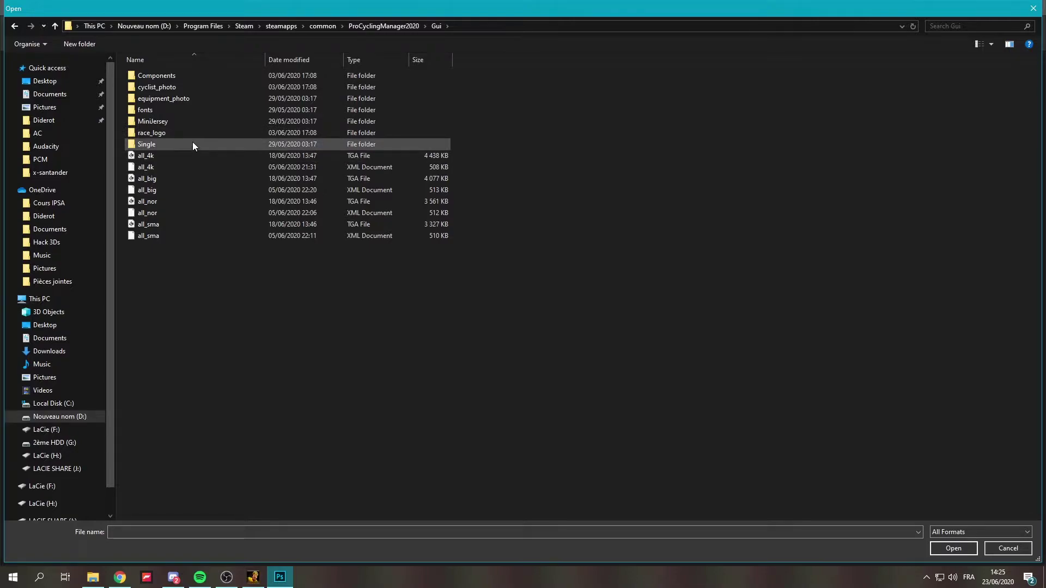
double_click(193, 145)
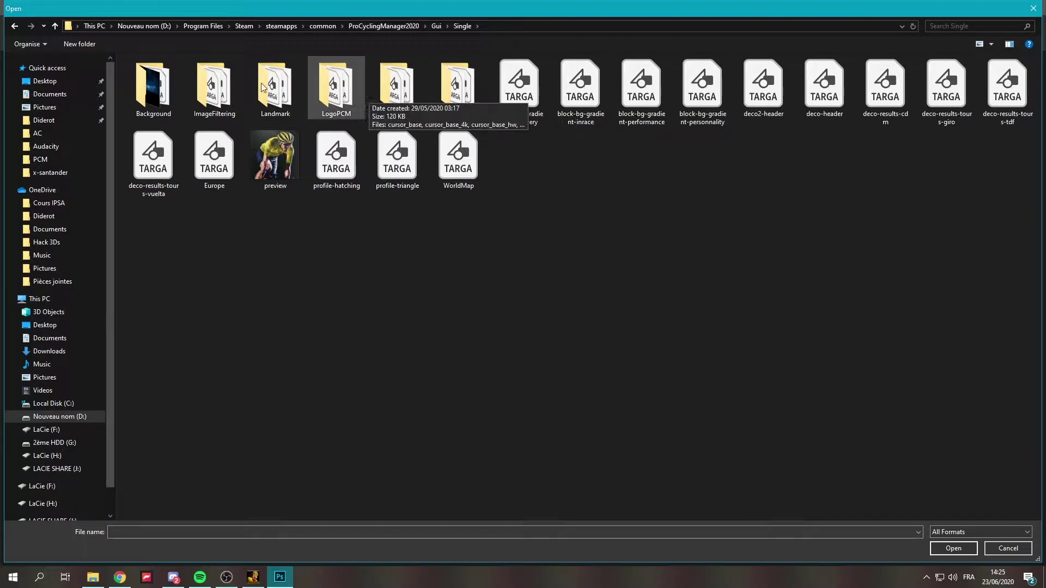
double_click(147, 97)
Step: Delete the duplicate Background_Career.tga file from the folder
left_click_drag(379, 255, 487, 269)
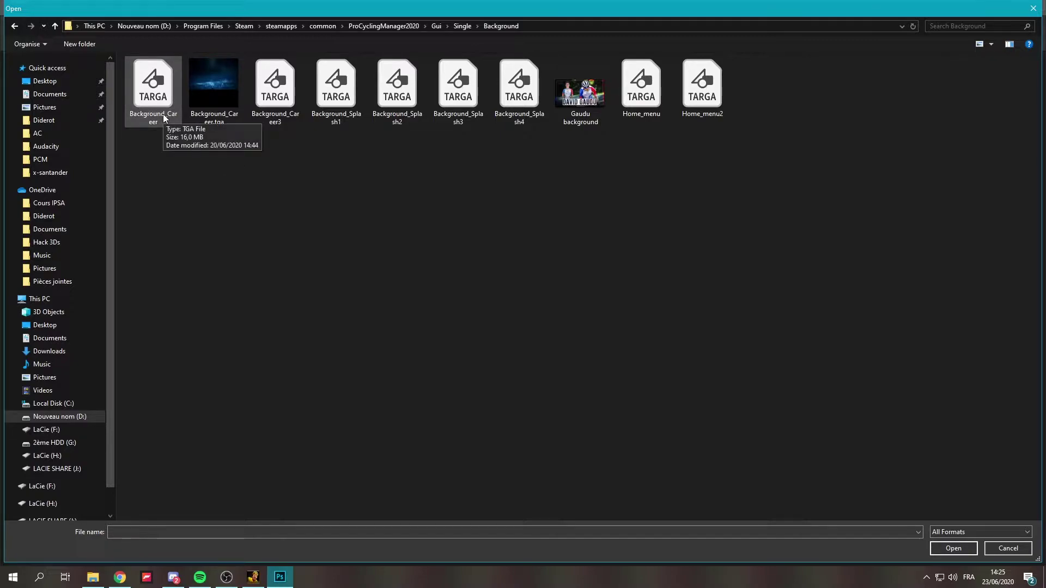
left_click(192, 113)
key("Delete")
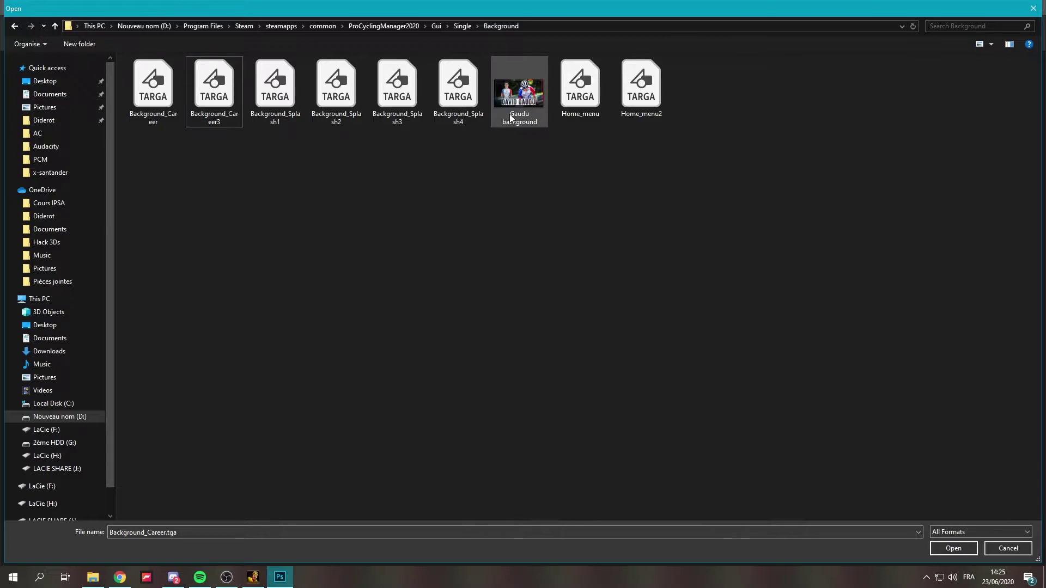
Step: Select Background_Career, Home_menu and Background_Splash1, 2 and 3 for opening
left_click_drag(532, 156, 581, 214)
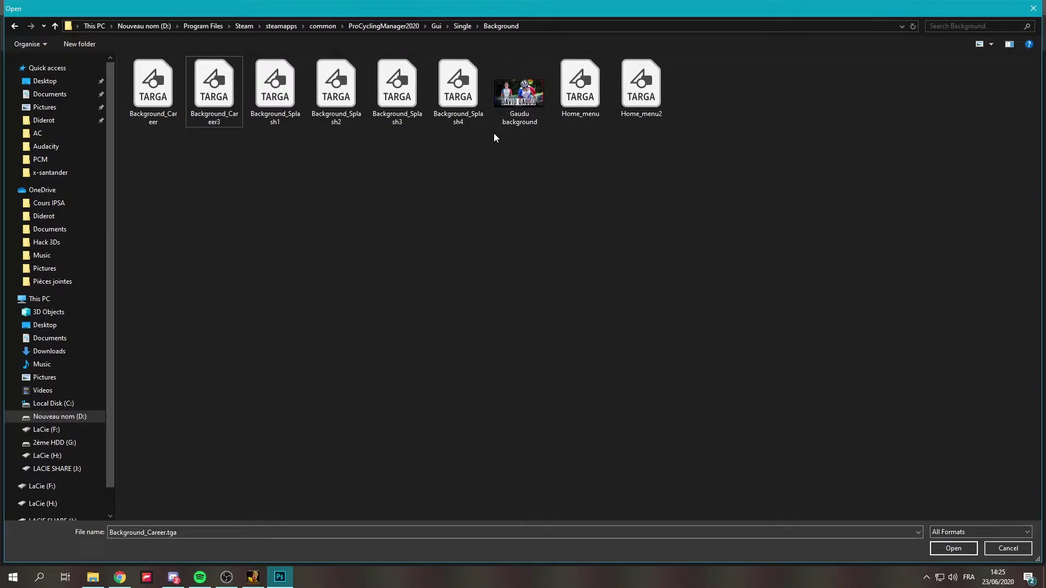
left_click(153, 90)
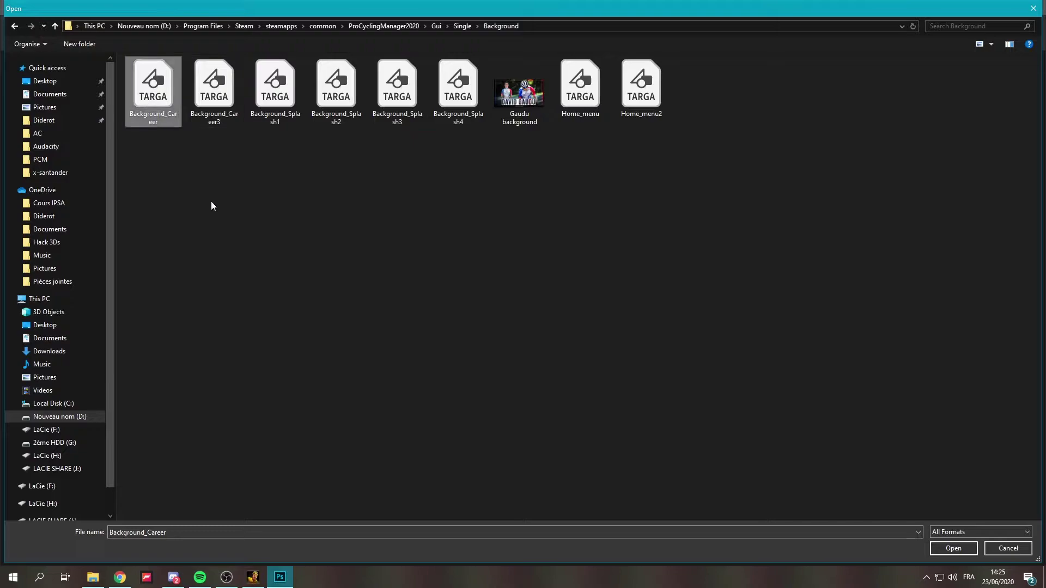
left_click(569, 113, "ctrl")
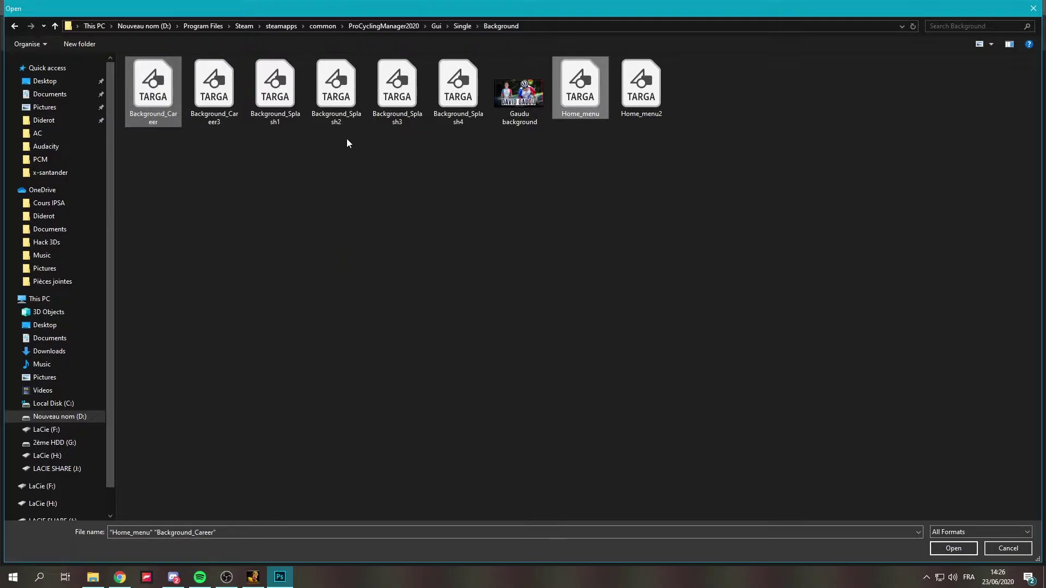
left_click(300, 122, "ctrl")
left_click(337, 124, "ctrl")
left_click(395, 116, "ctrl")
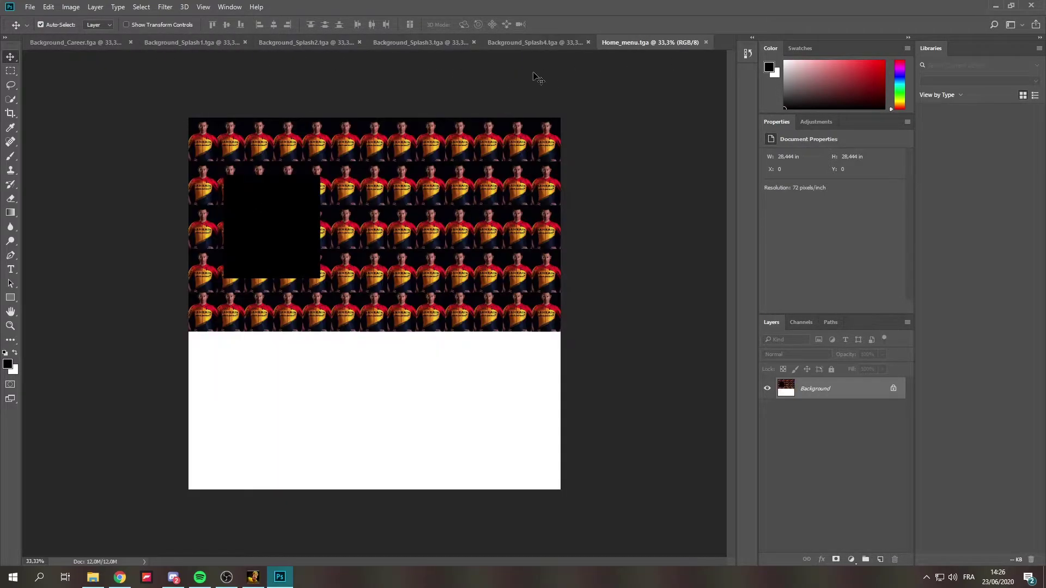
Step: Switch to Background_Career and bring the Open dialog back with Open Document
left_click(98, 44)
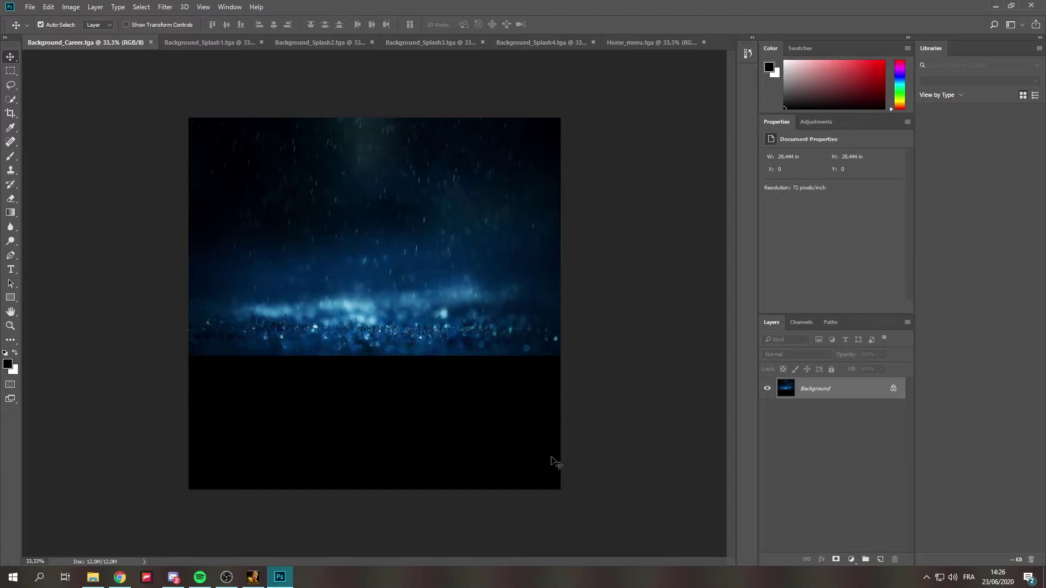
right_click(718, 43)
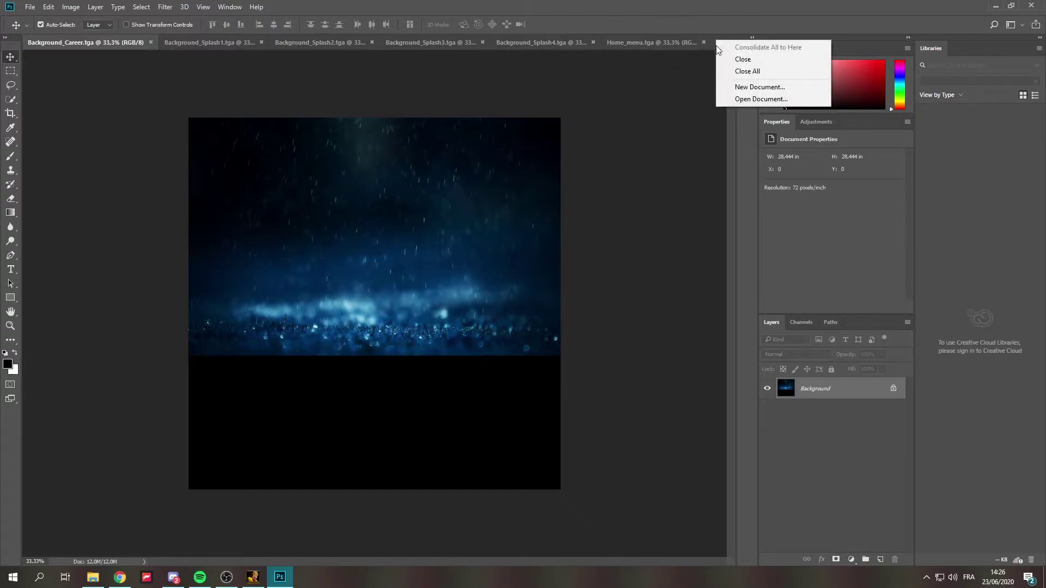
left_click(739, 99)
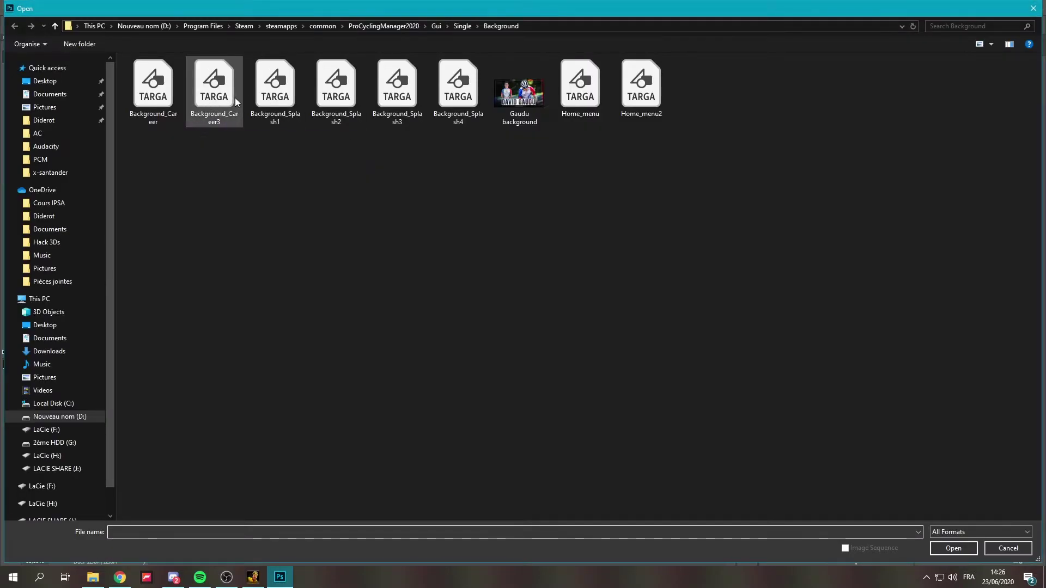
Step: Dismiss the open dialog with Escape
key("Escape")
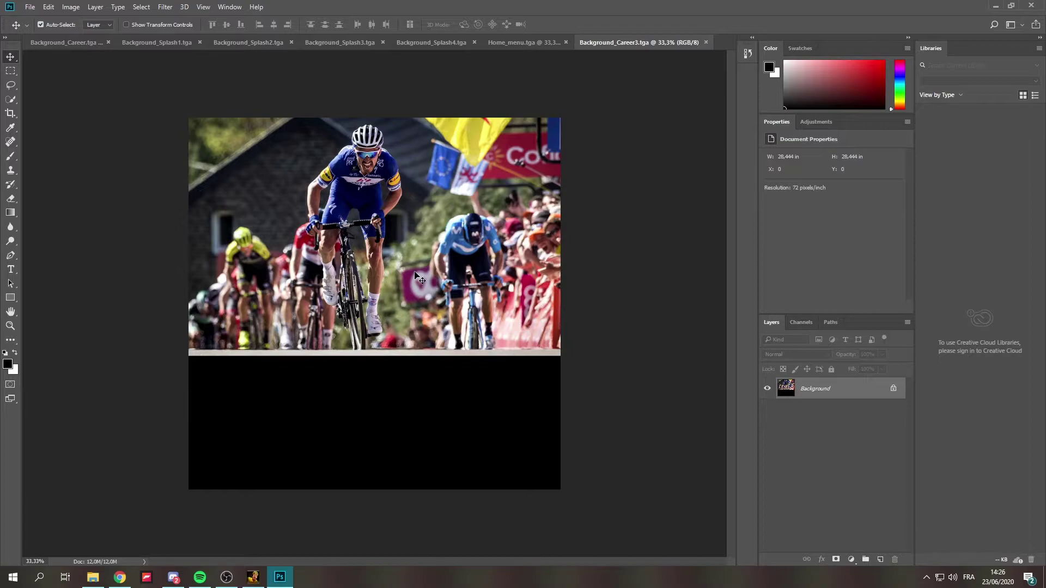
Step: Close Background_Career3 and paste the cycling image into a new layer
left_click(706, 42)
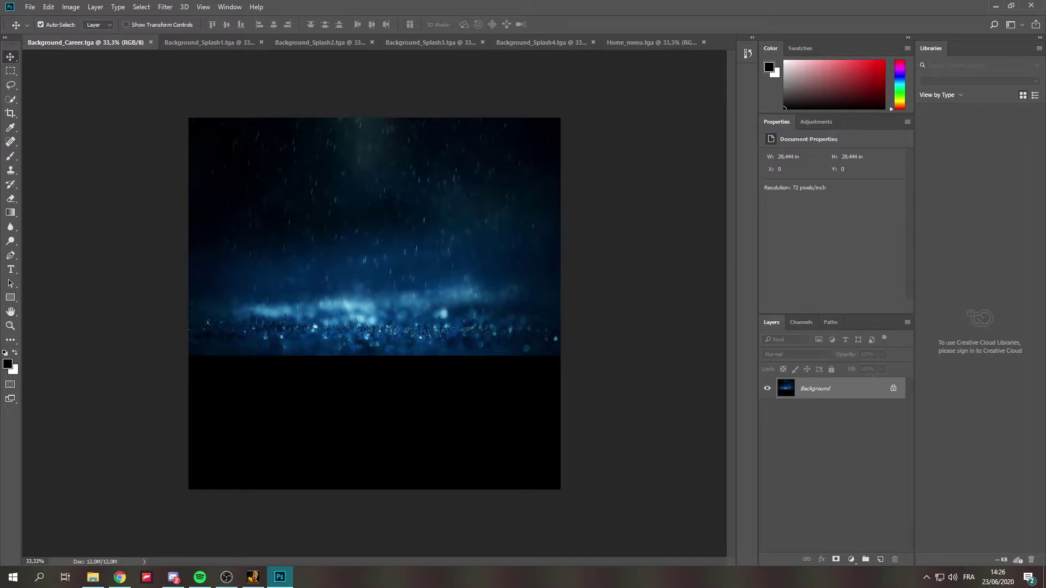
left_click(880, 559)
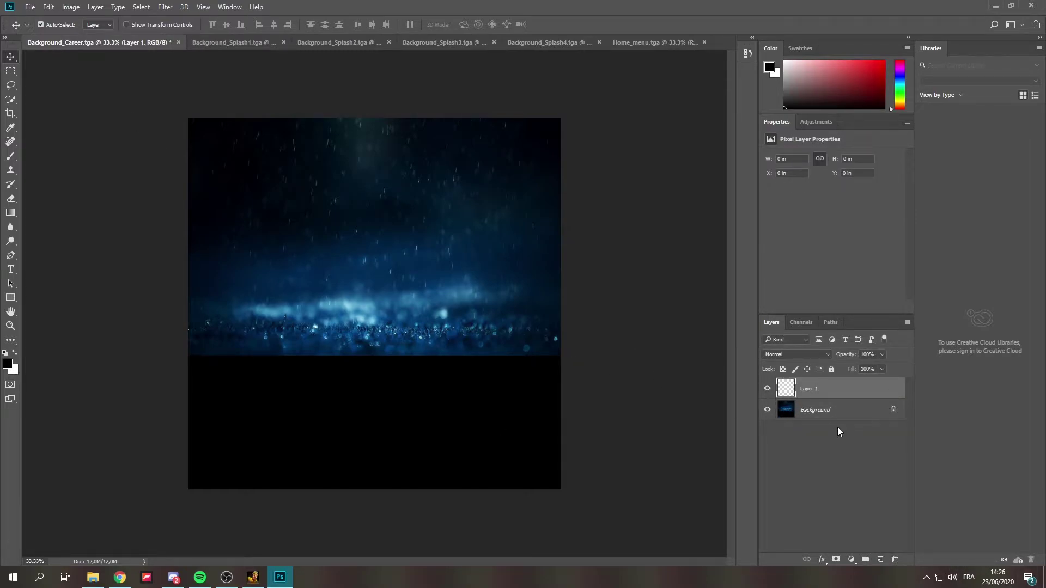
key("ctrl+v")
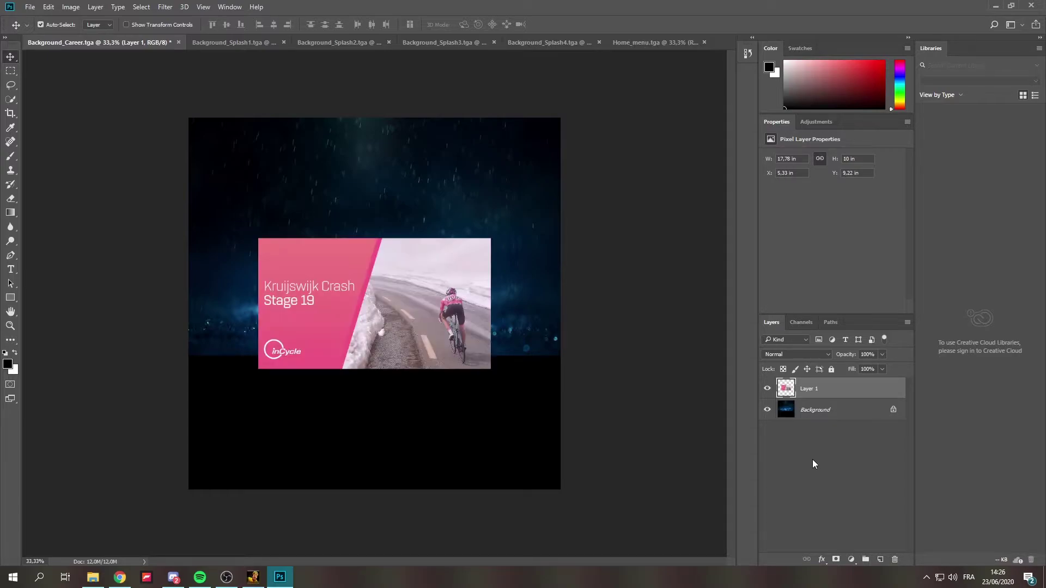
Step: Scale the pasted photo across the full canvas width and down over the blue strip
key("ctrl+t")
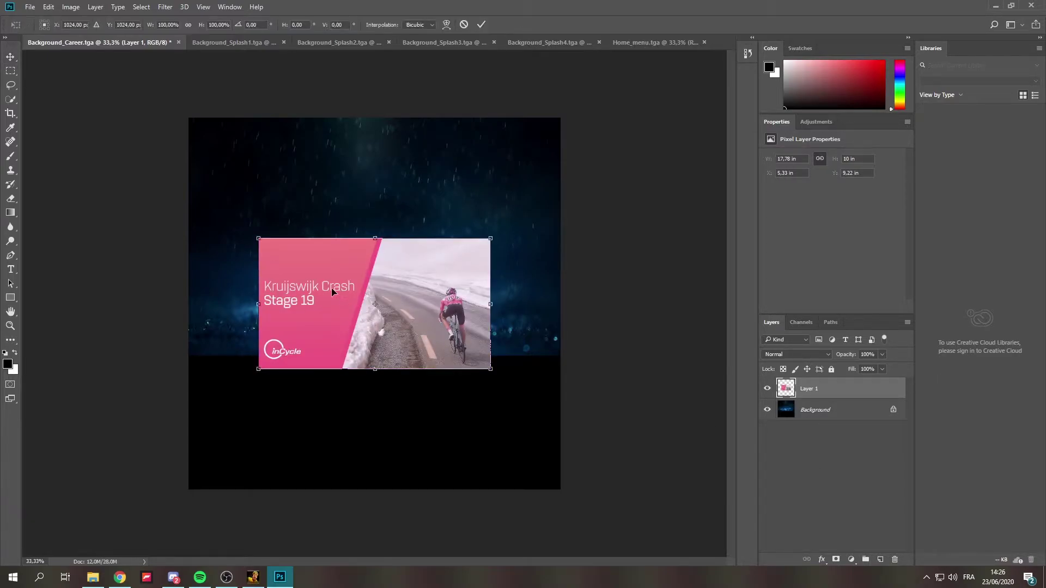
left_click_drag(274, 236, 206, 116)
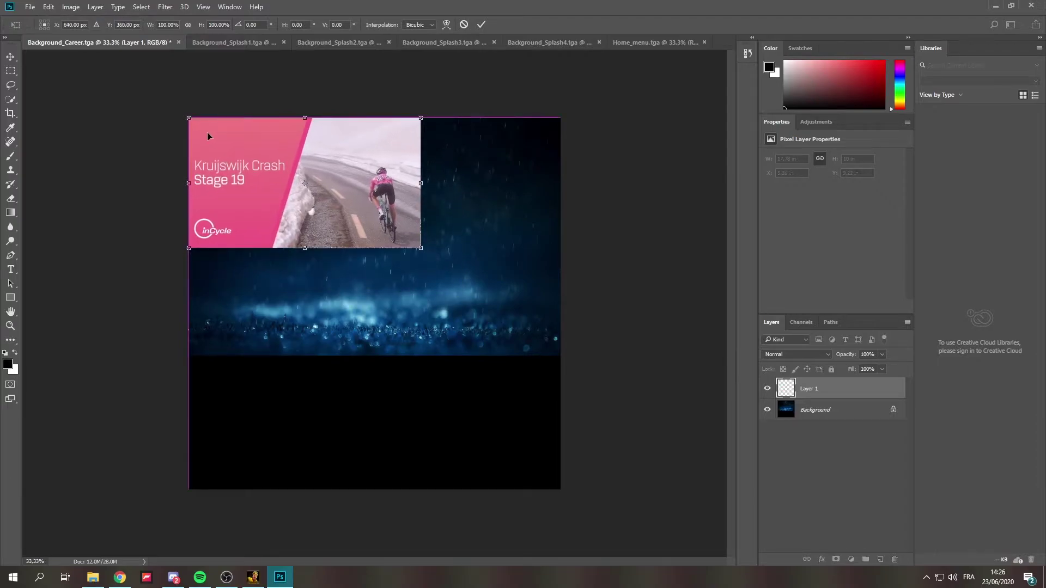
left_click_drag(419, 249, 561, 326)
key("Return")
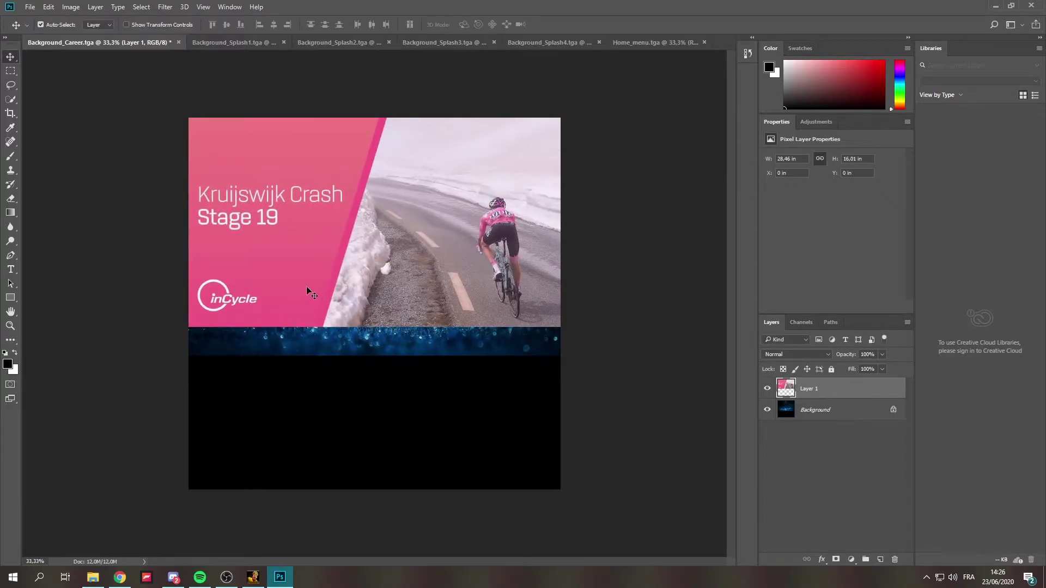
key("ctrl+t")
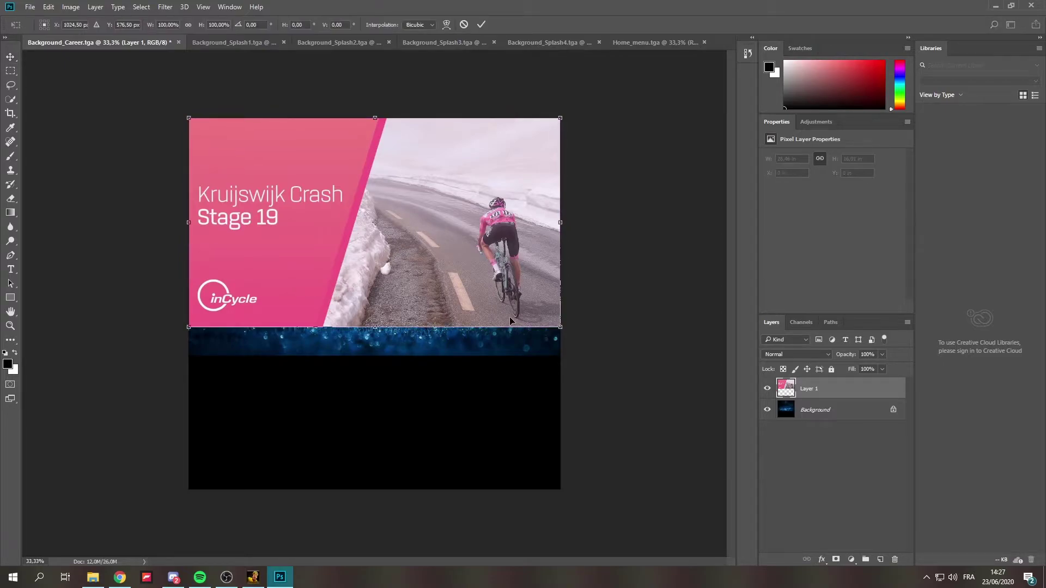
left_click_drag(561, 326, 581, 330)
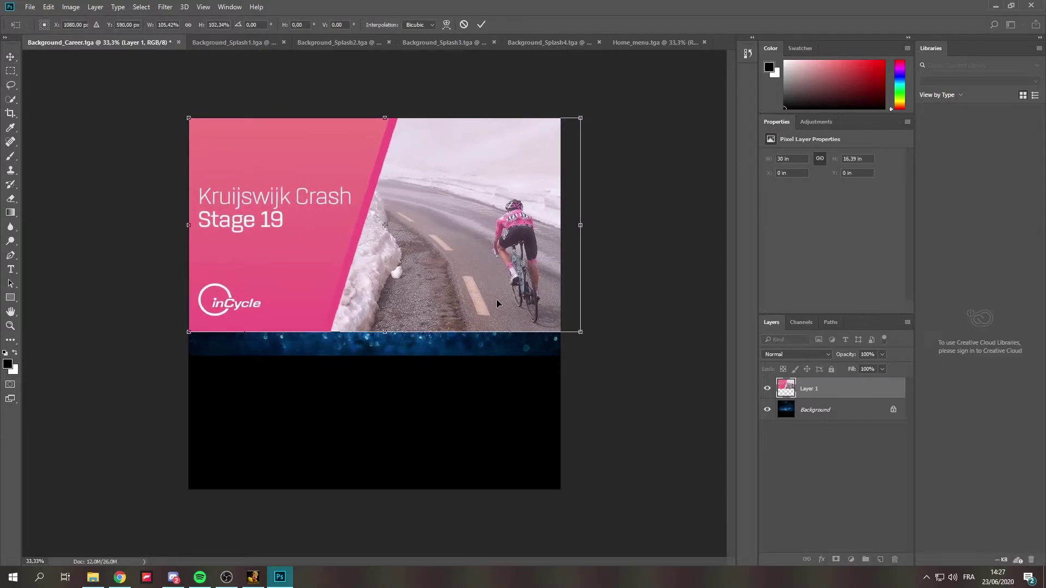
key("Return")
key("ctrl+t")
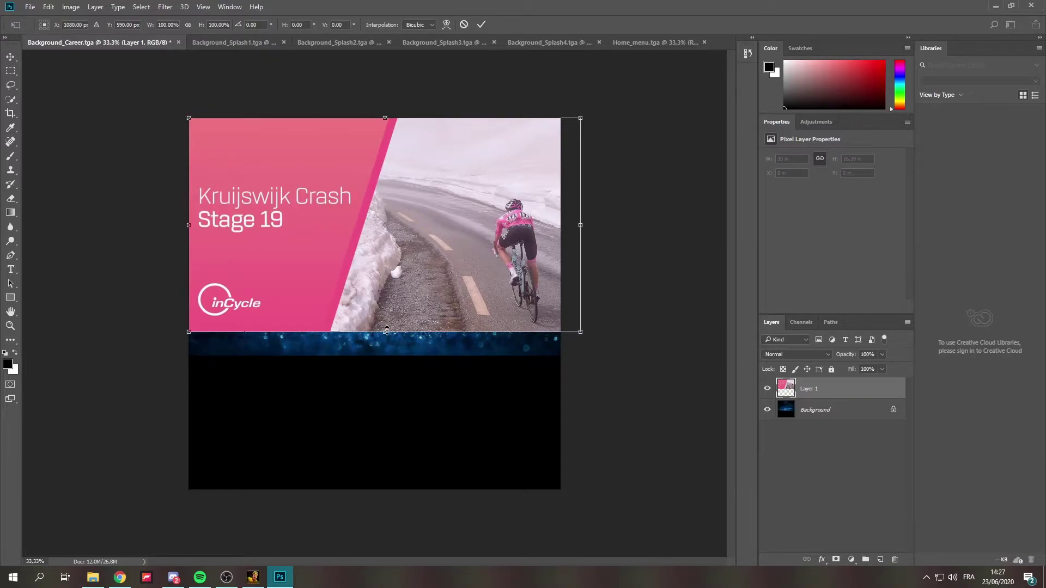
left_click_drag(385, 332, 381, 315)
key("Return")
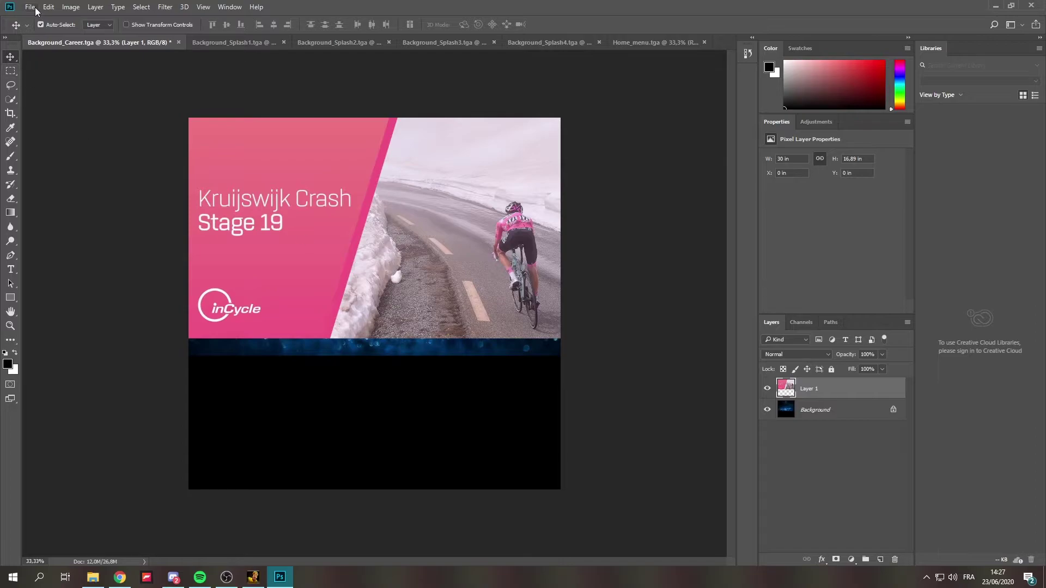
Step: Unlock the Background layer and delete a full-width selection of the blue strip
left_click(10, 75)
left_click(847, 415)
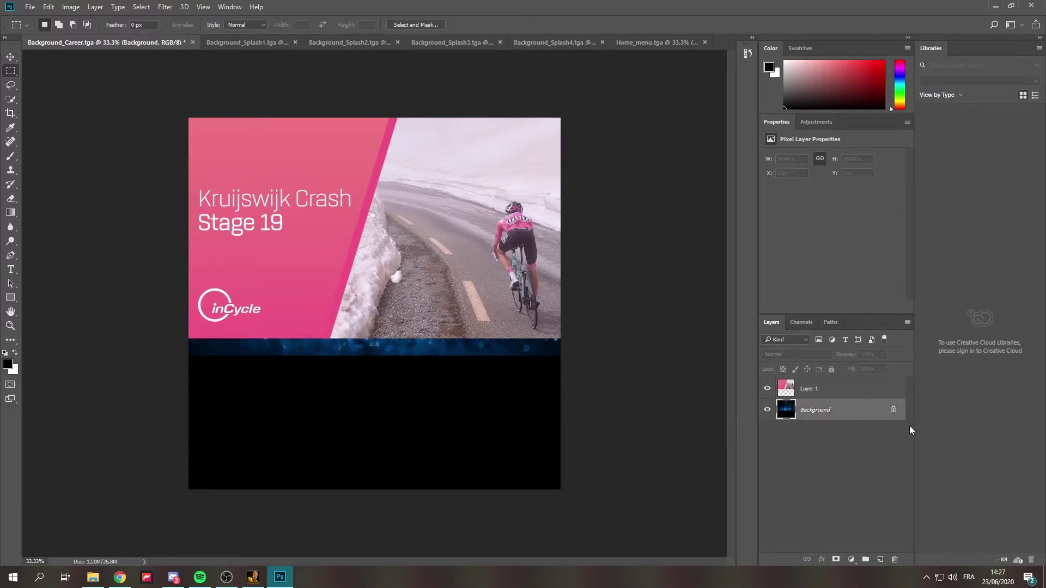
left_click(893, 411)
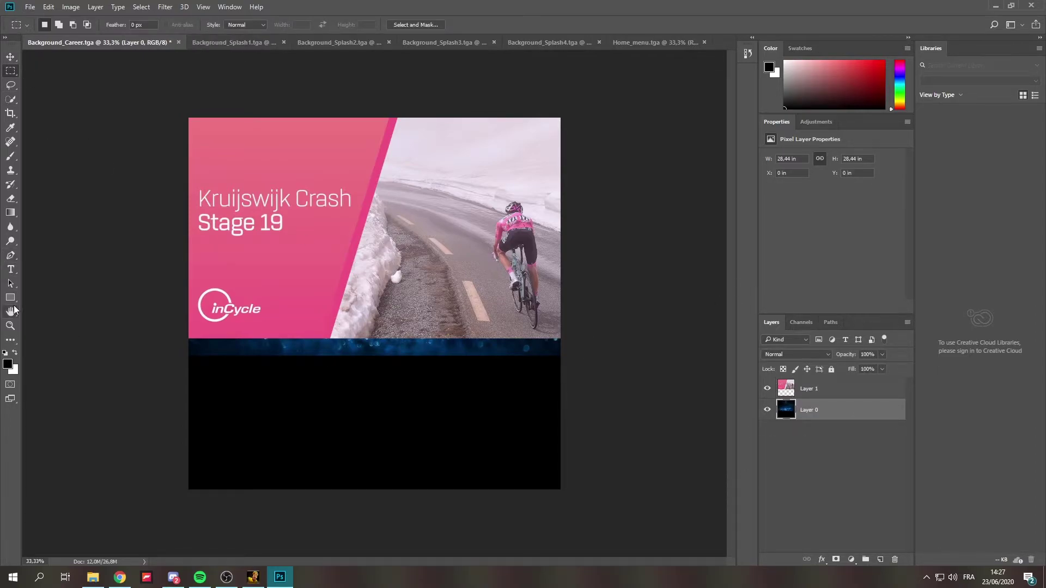
left_click_drag(180, 364, 566, 339)
key("Delete")
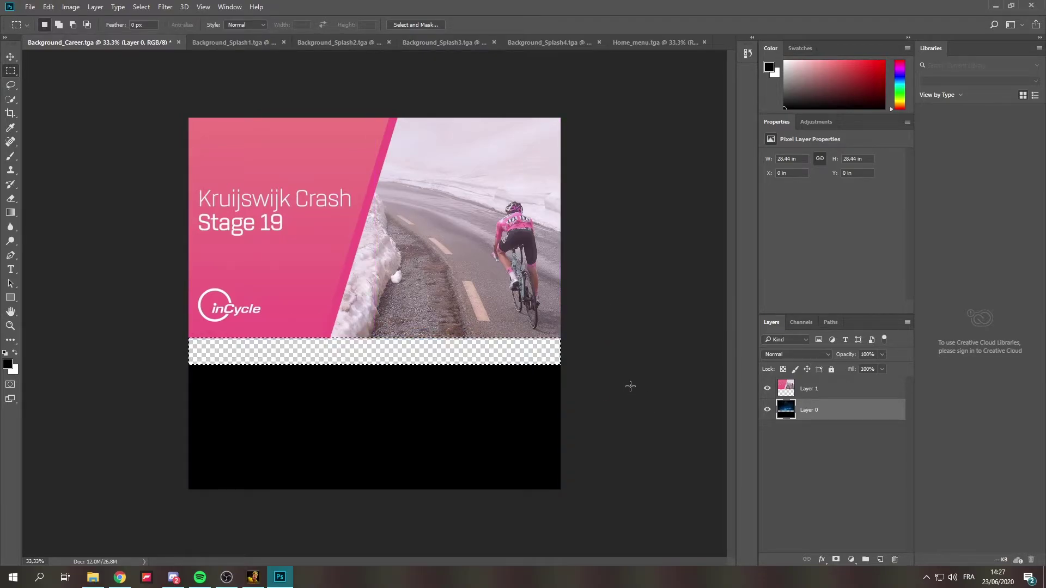
Step: Paint the emptied strip solid black with a 179 px brush
left_click(10, 297)
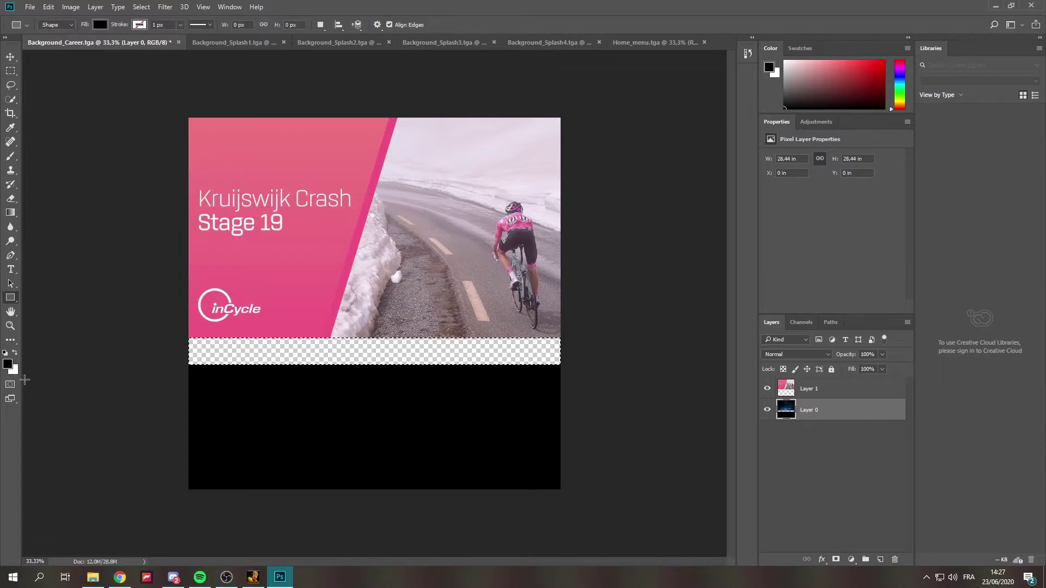
left_click(7, 364)
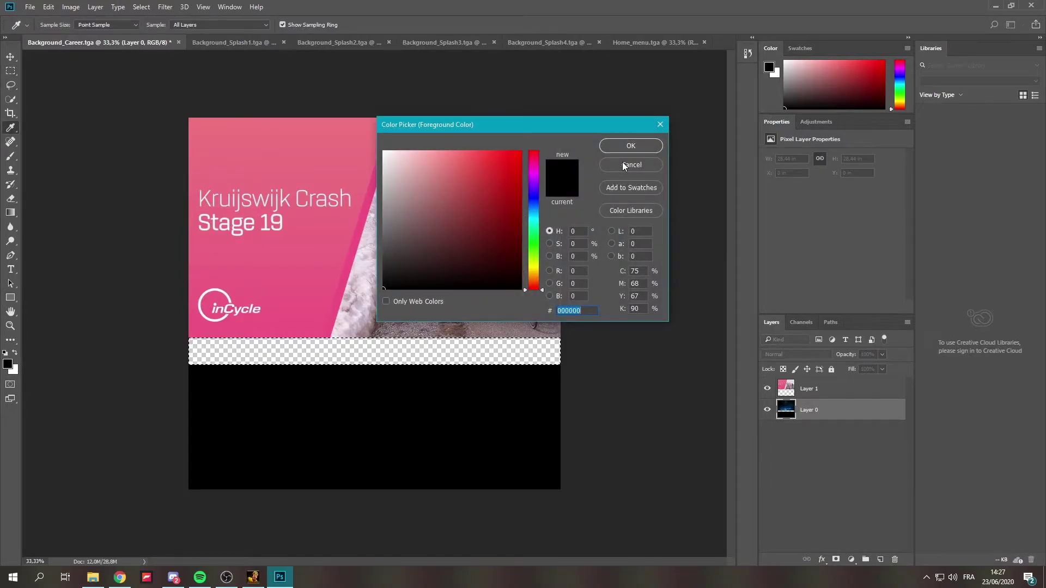
key("u")
left_click(630, 145)
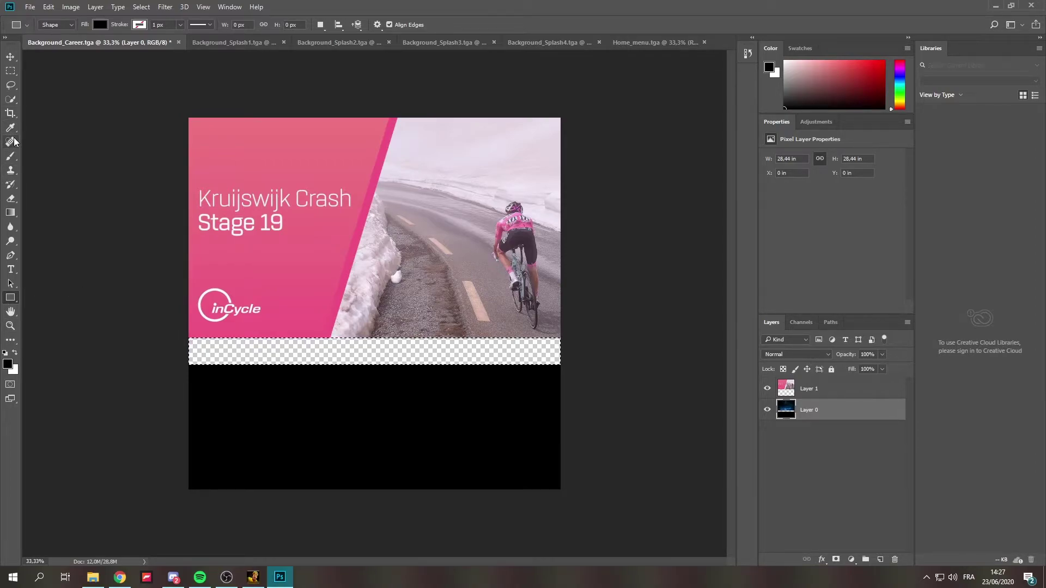
left_click(11, 156)
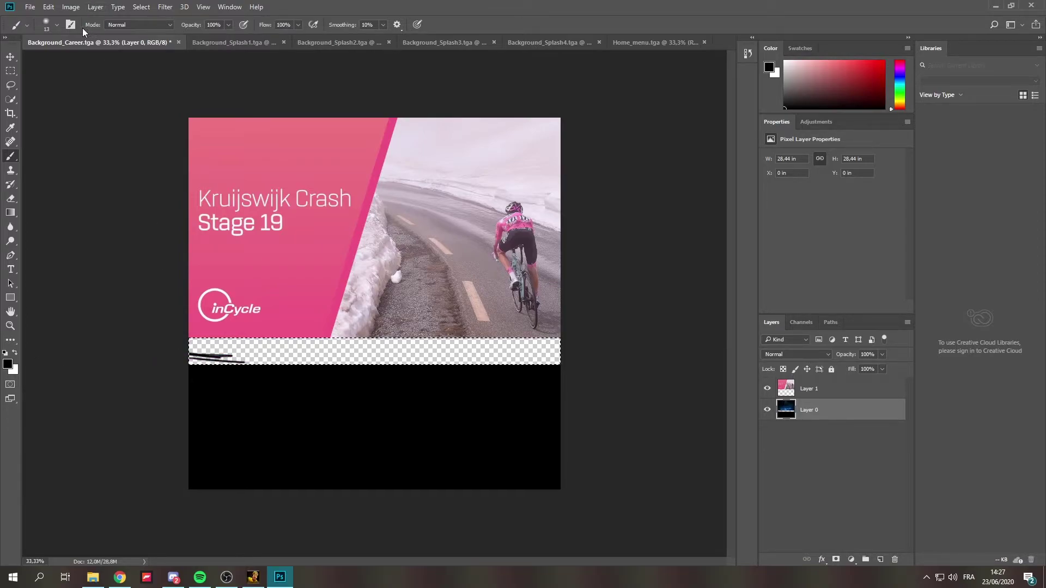
left_click(57, 24)
left_click_drag(70, 58, 76, 58)
type("179")
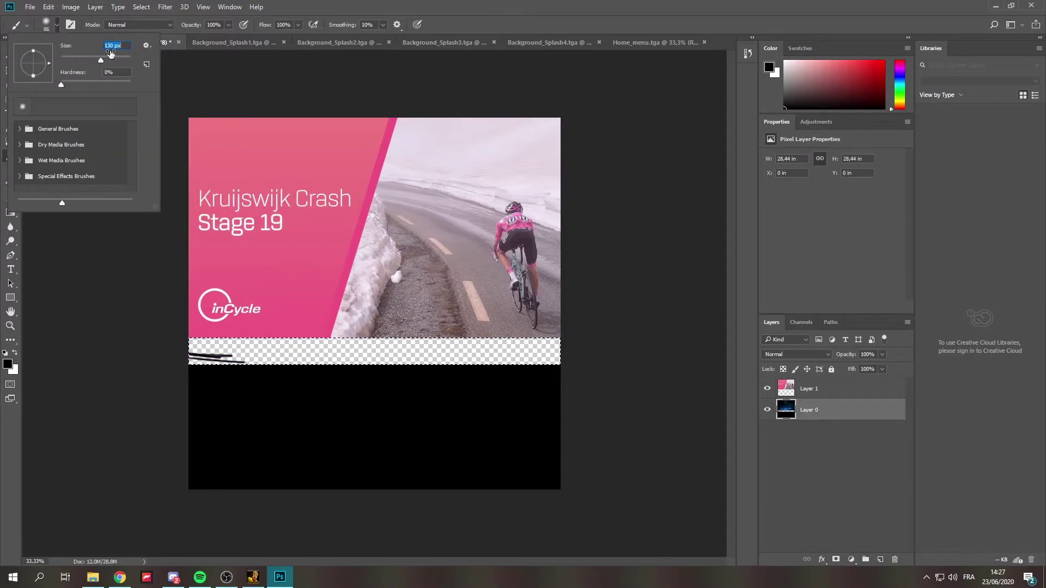
key("Return")
mouse_move(211, 349)
left_mouse_down()
mouse_move(164, 346)
mouse_move(490, 355)
mouse_move(273, 354)
mouse_move(561, 345)
left_mouse_up()
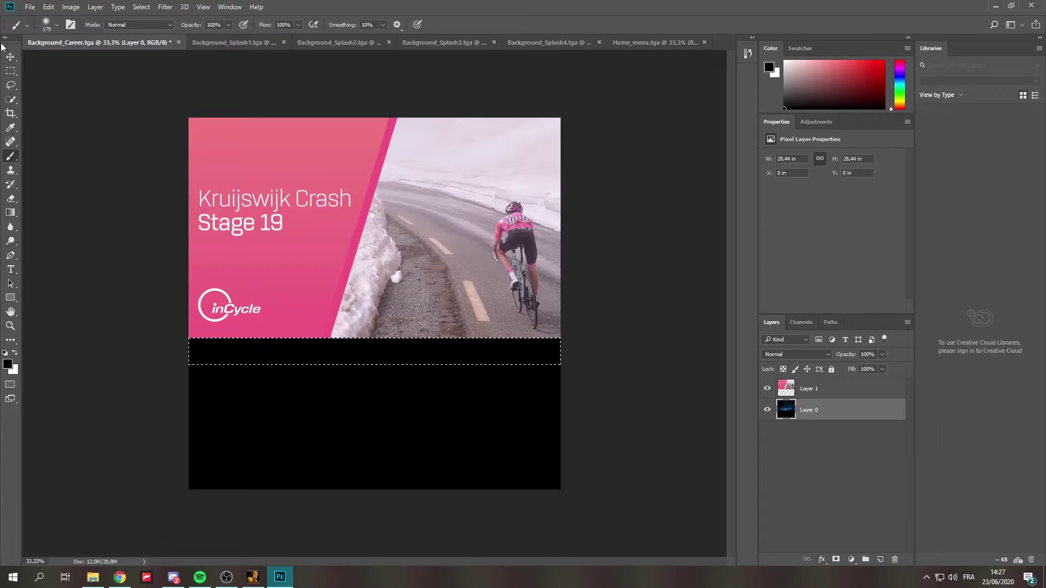
Step: Clear the selection around the black strip
left_click(10, 57)
left_click(113, 142)
left_click(10, 71)
left_click(82, 114)
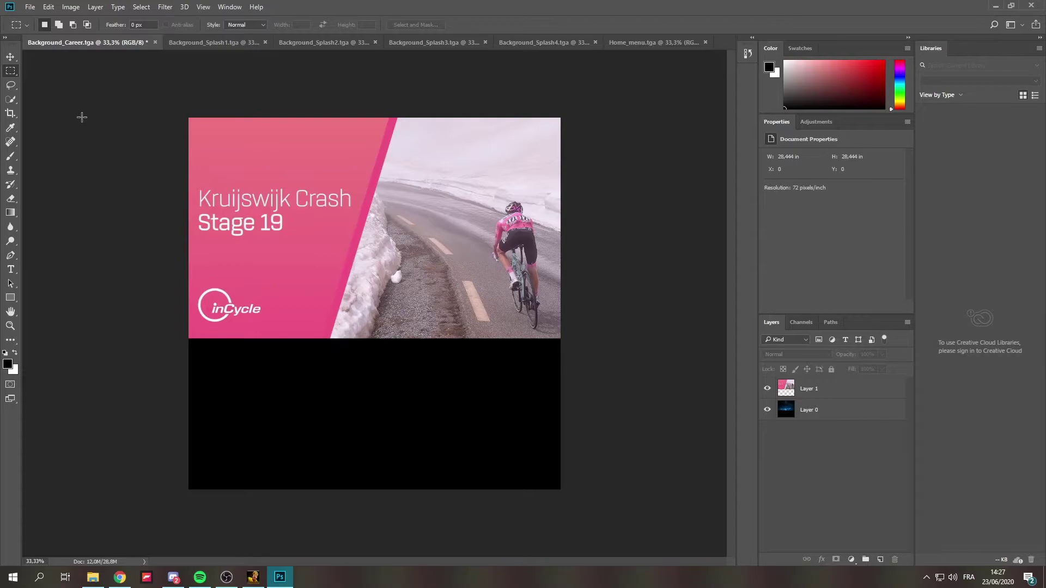
Step: Save the image in Targa format as Background_Career2
left_click(28, 9)
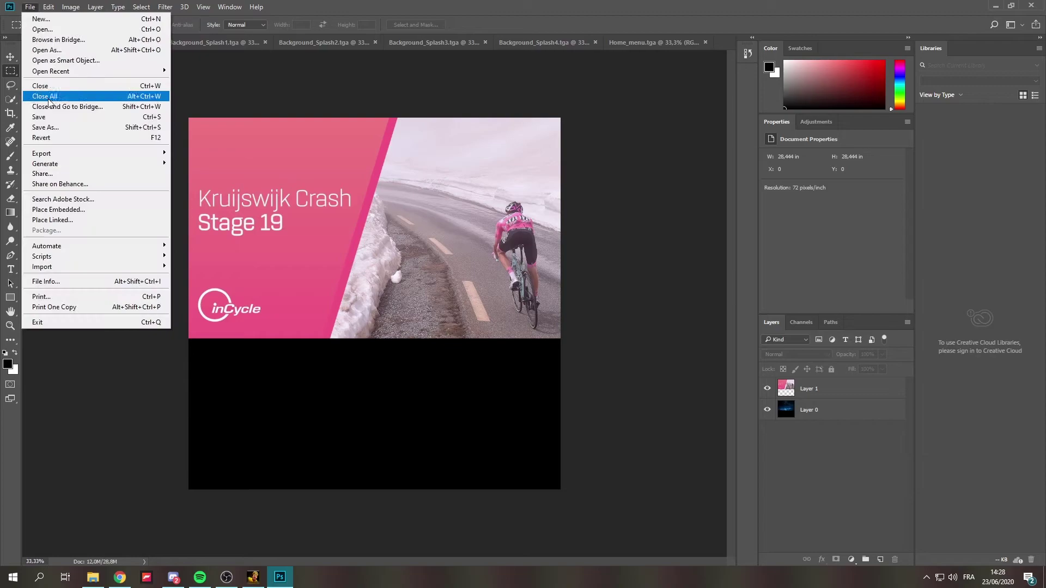
left_click(68, 132)
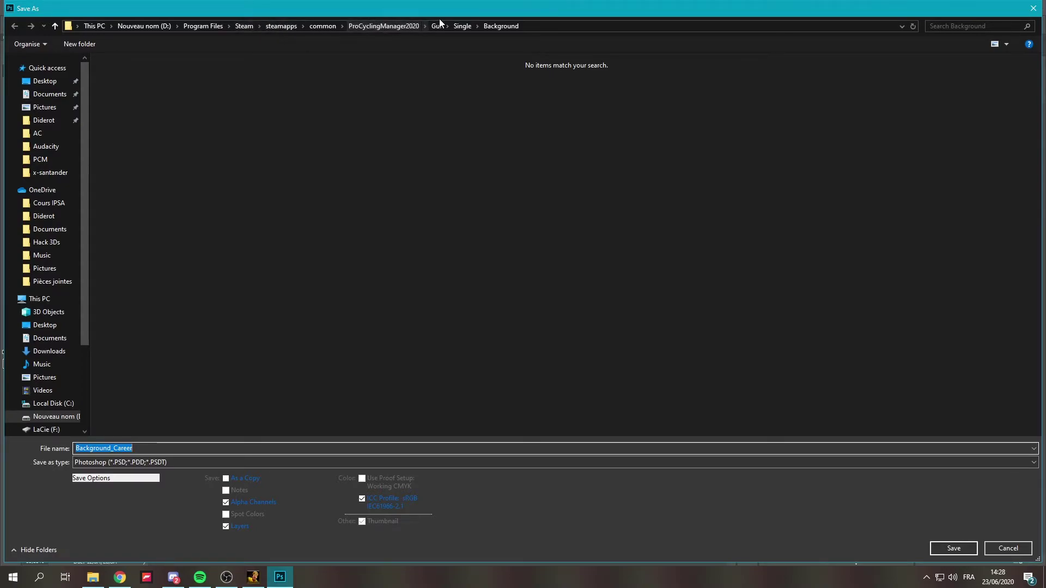
left_click(172, 461)
left_click(165, 466)
left_click(165, 466)
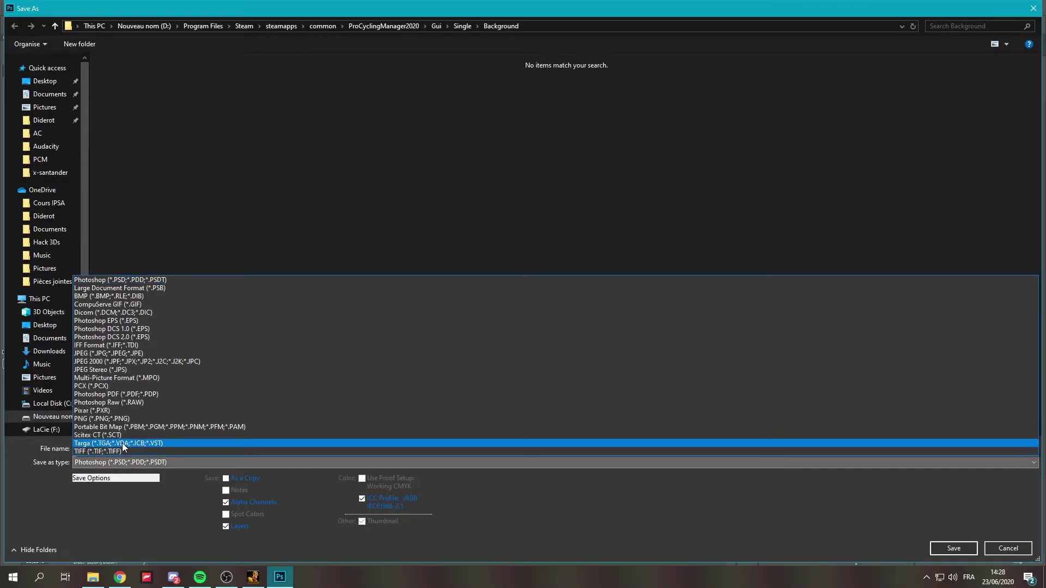
left_click(123, 443)
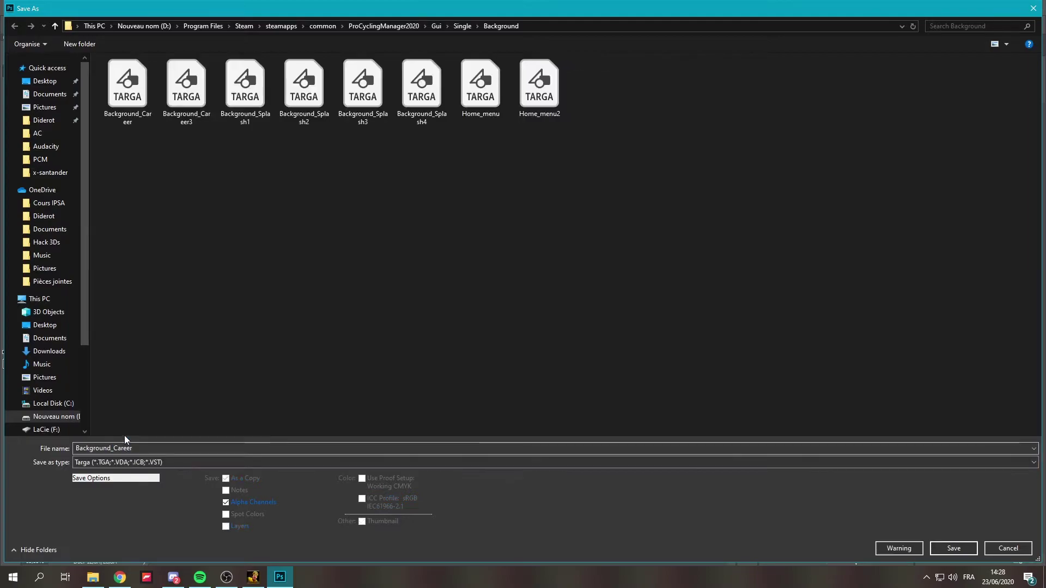
left_click(137, 448)
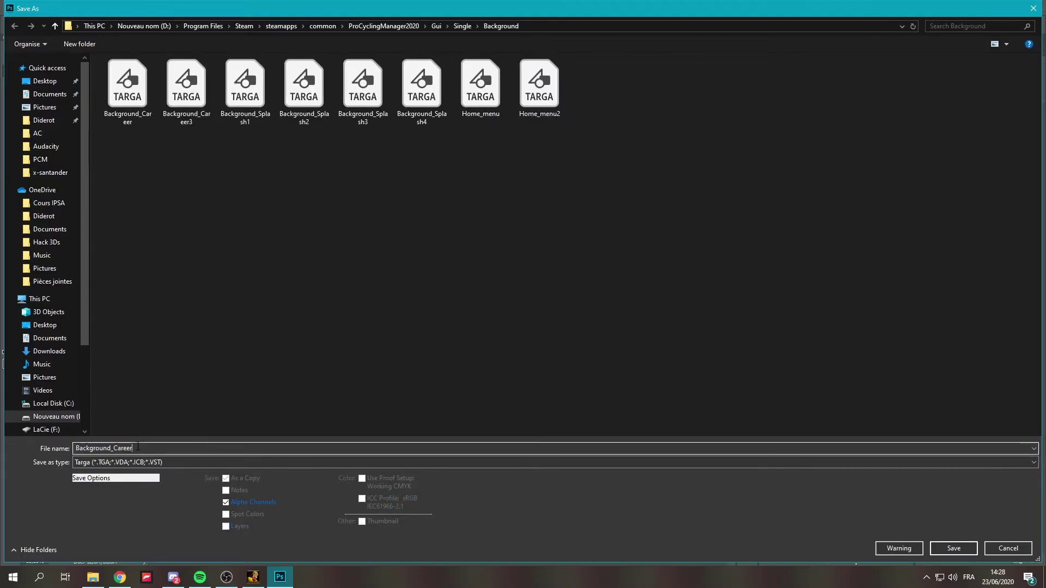
left_click(137, 448)
type("2")
key("Return")
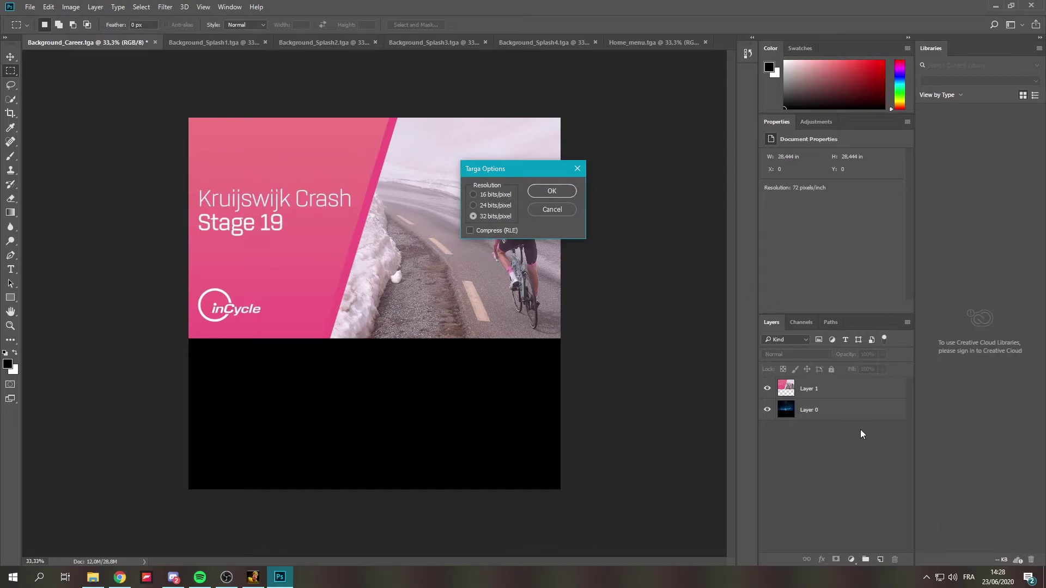
Step: Finish the Targa save and rename the original file to Background_CareerRain
left_click(562, 188)
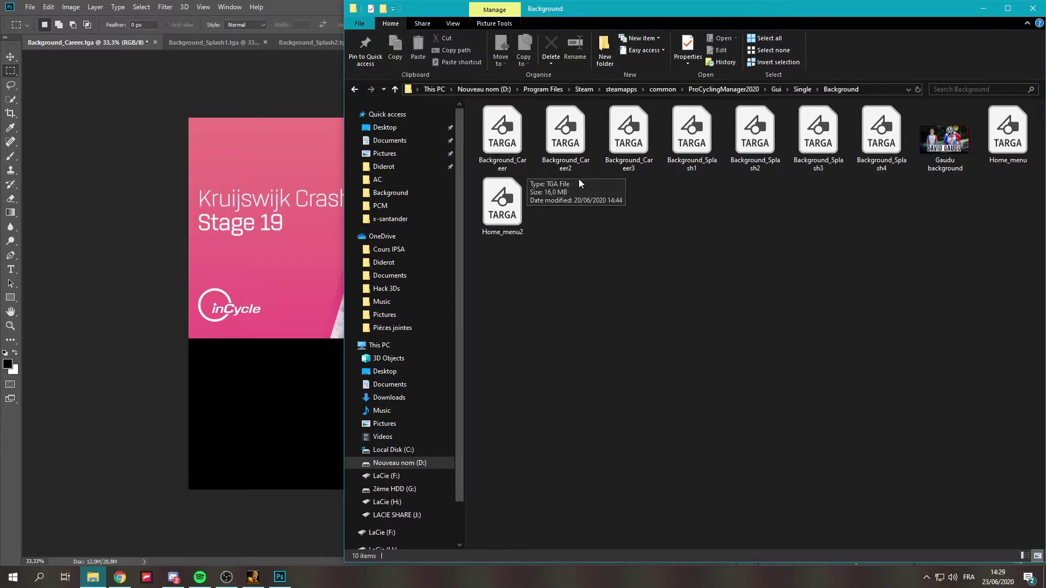
left_click(495, 157)
key("F2")
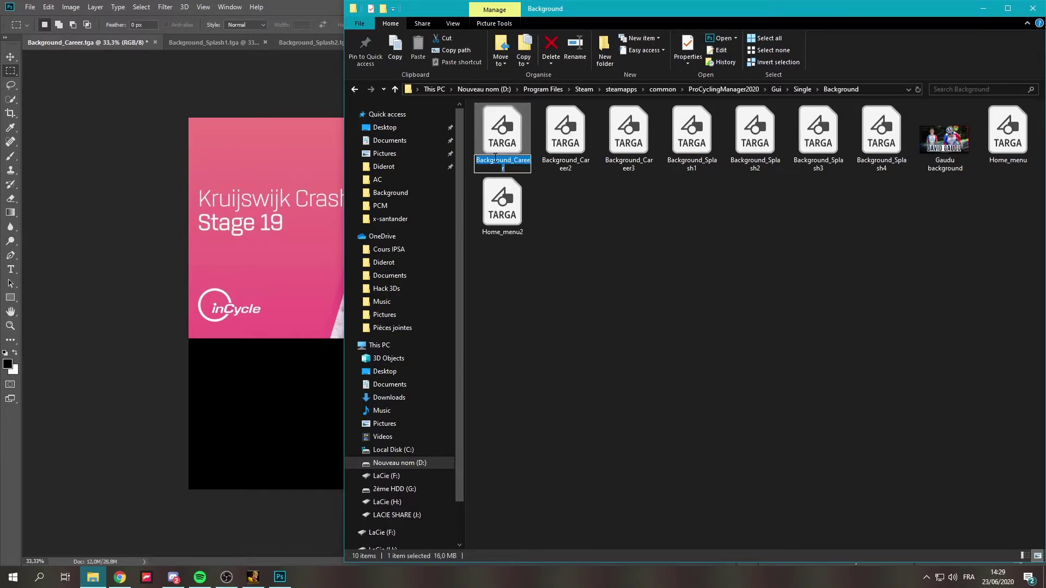
left_click(495, 158)
type("4")
type("Rain")
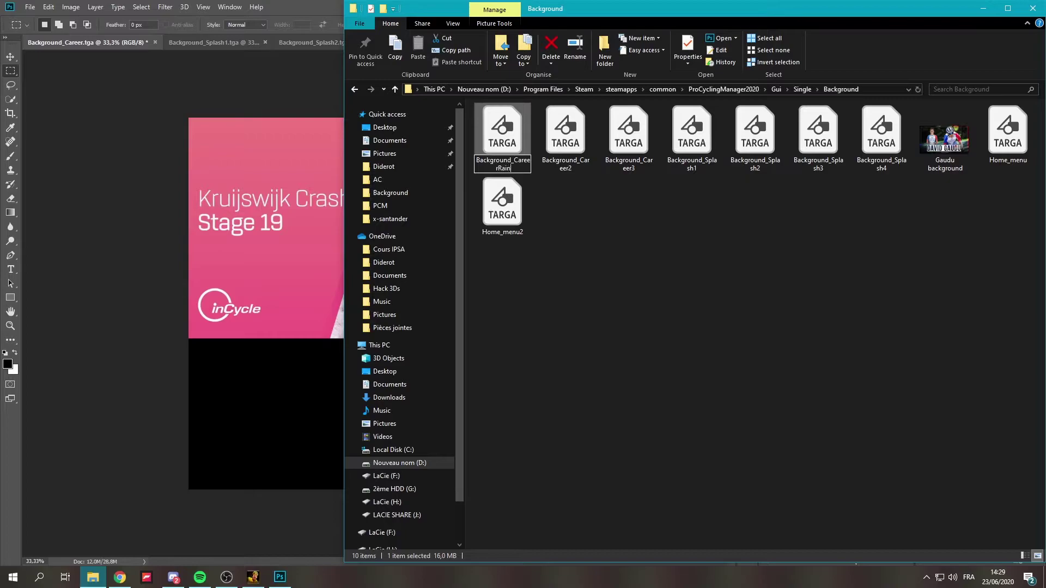
key("Return")
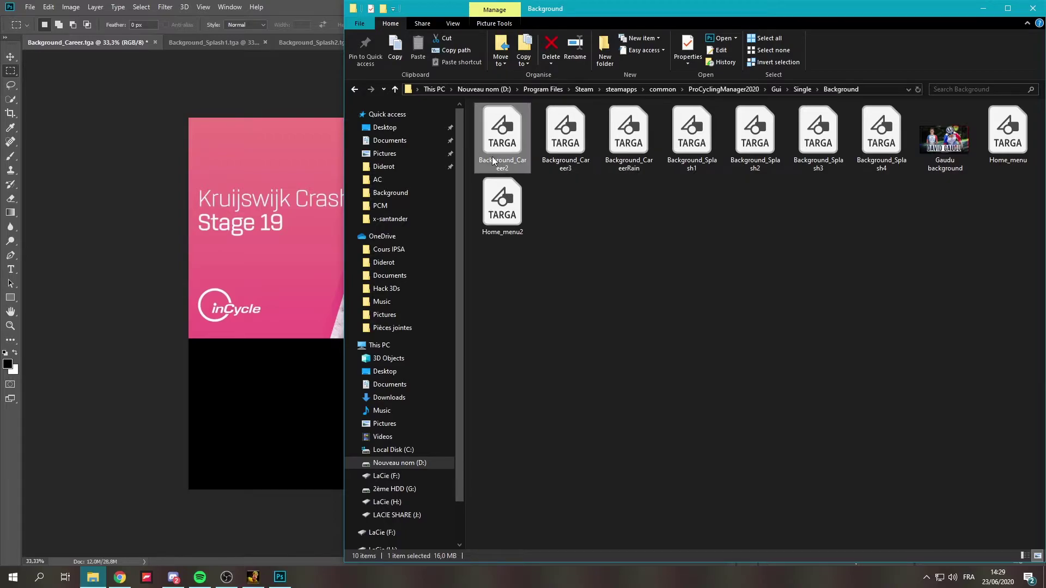
Step: Rename Background_Career2 to Background_Career
left_click(493, 161)
key("End")
key("BackSpace")
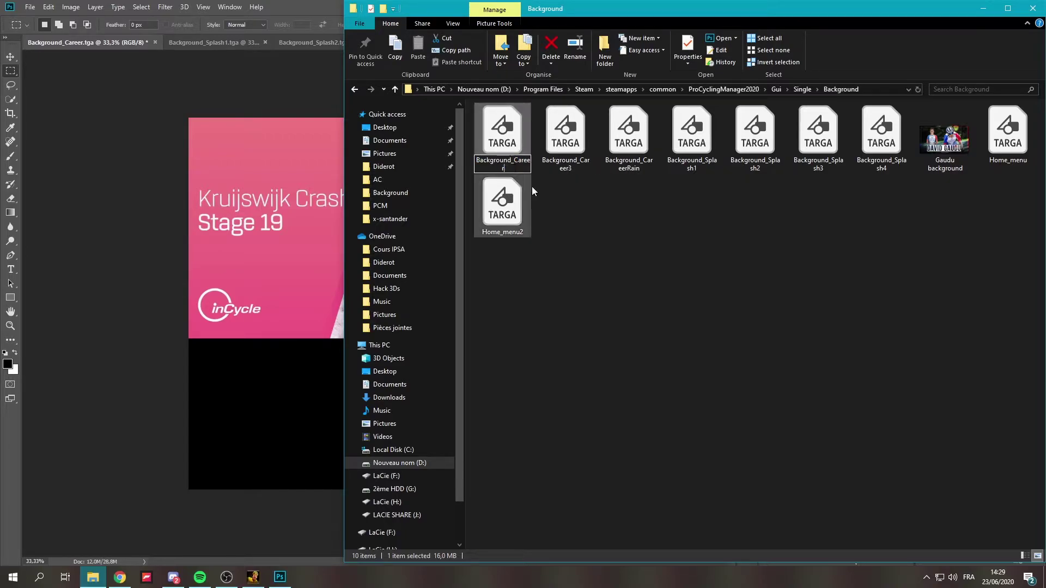
key("Return")
left_click(607, 224)
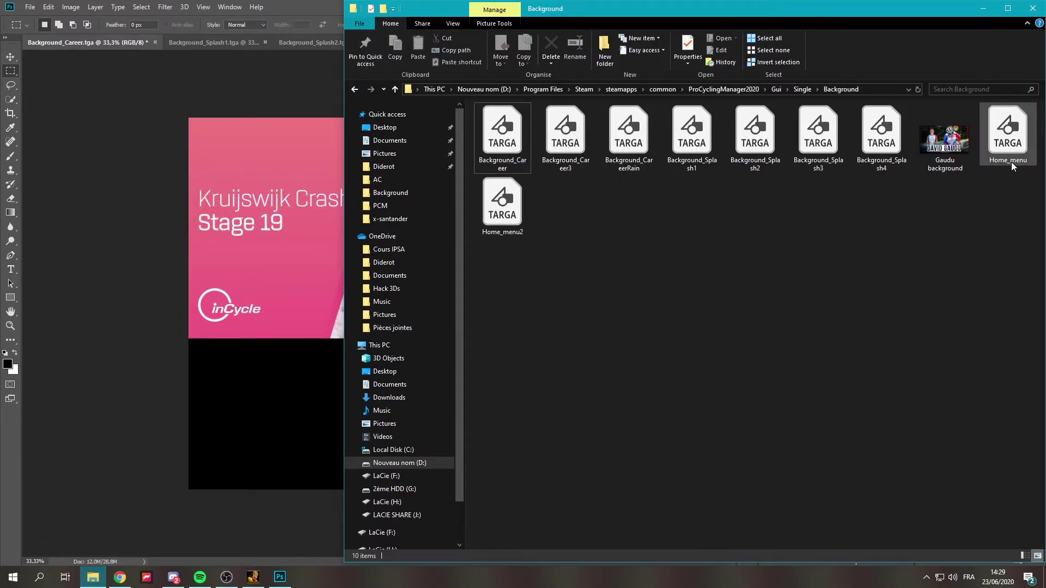
Step: Look through Background_Splash1 to Background_Splash4, ending on the Home_menu document
left_click(222, 30)
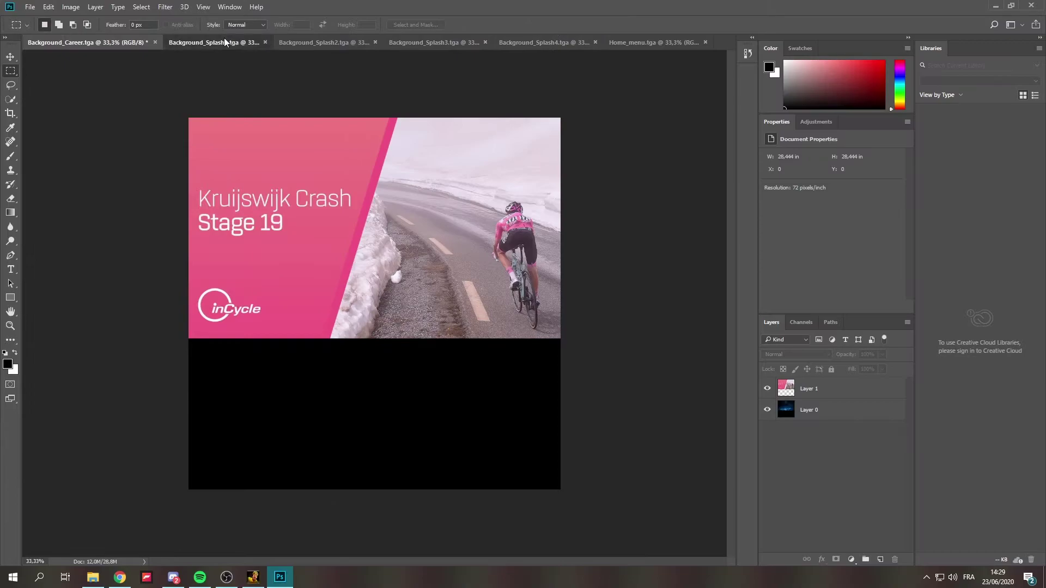
left_click(224, 40)
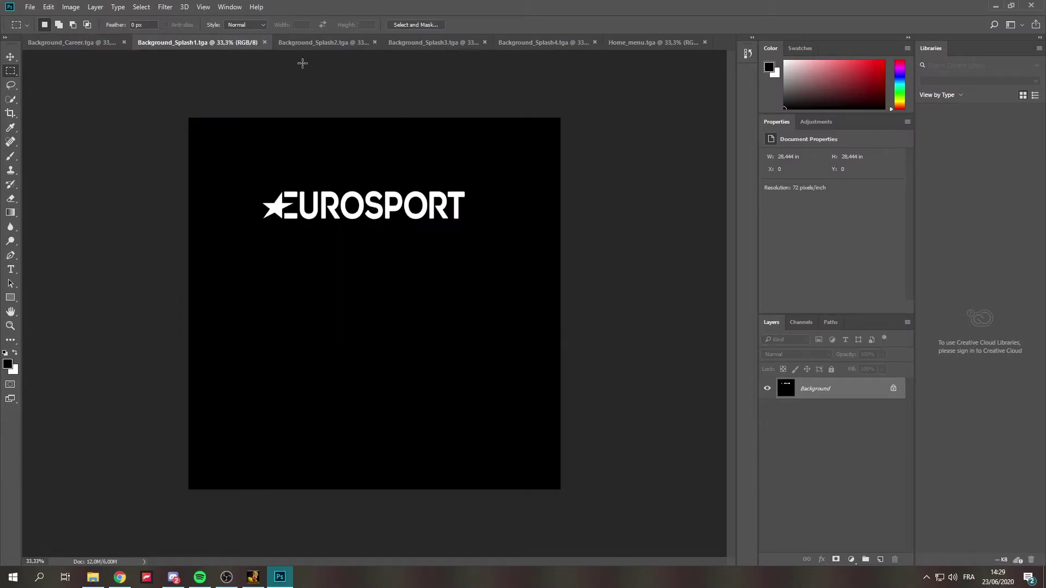
left_click(299, 45)
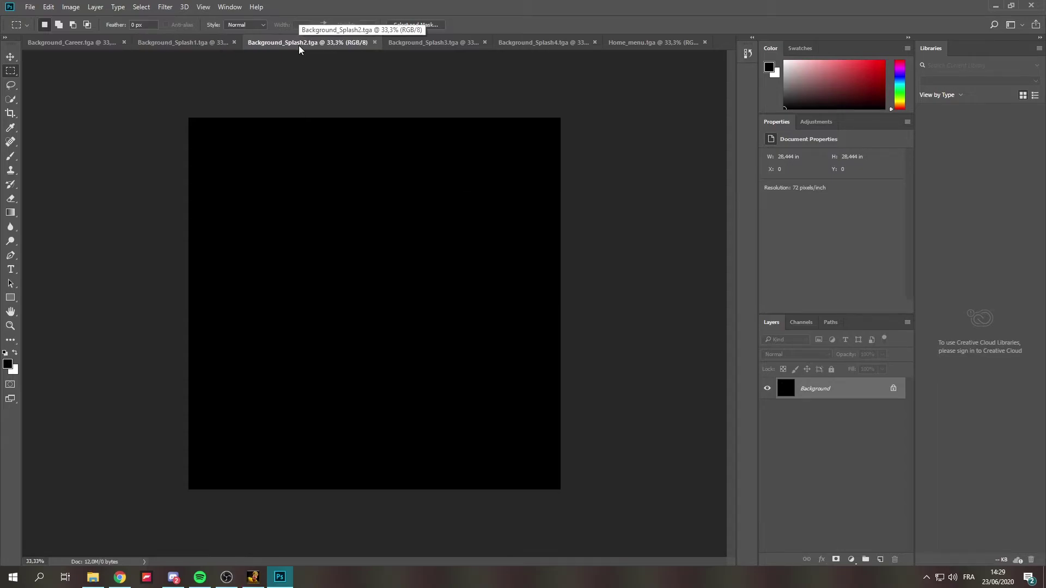
left_click(175, 41)
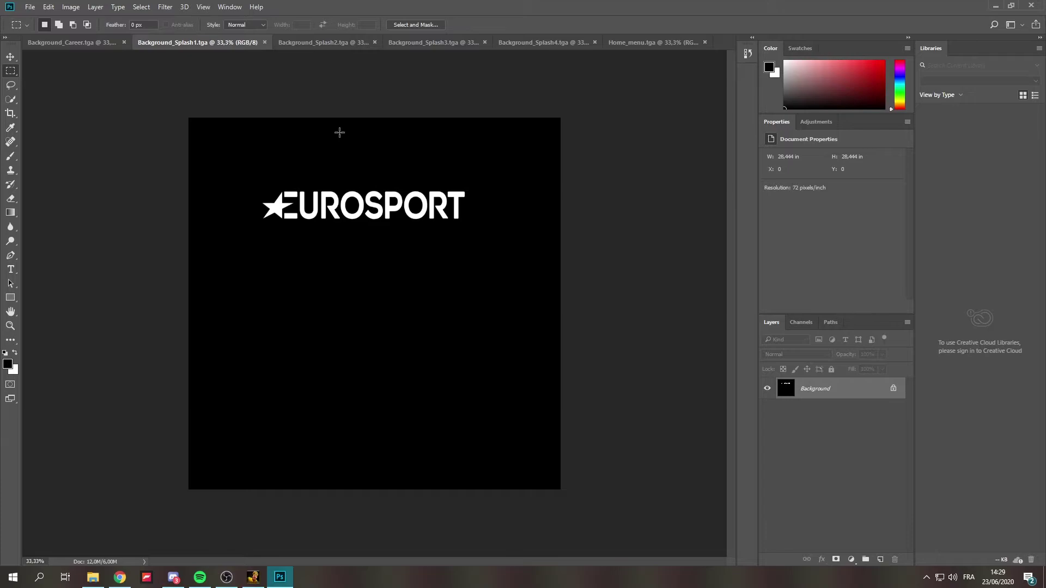
left_click(432, 44)
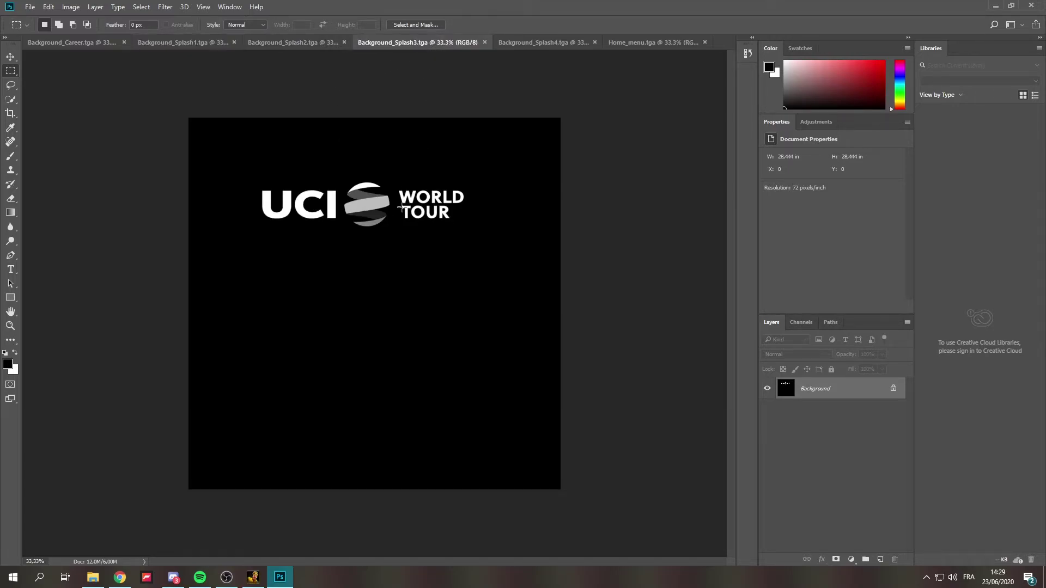
left_click(502, 44)
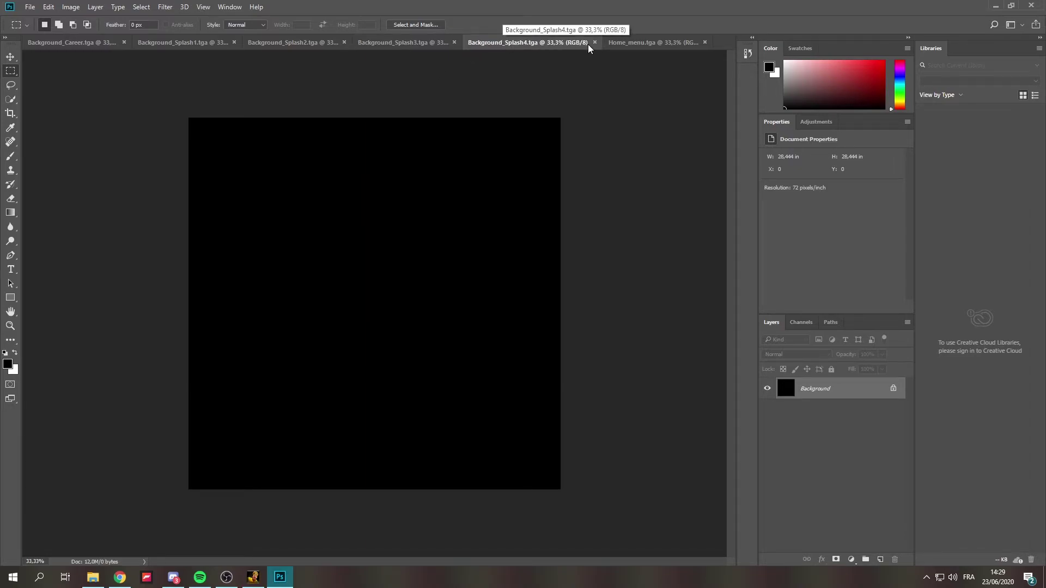
left_click(642, 44)
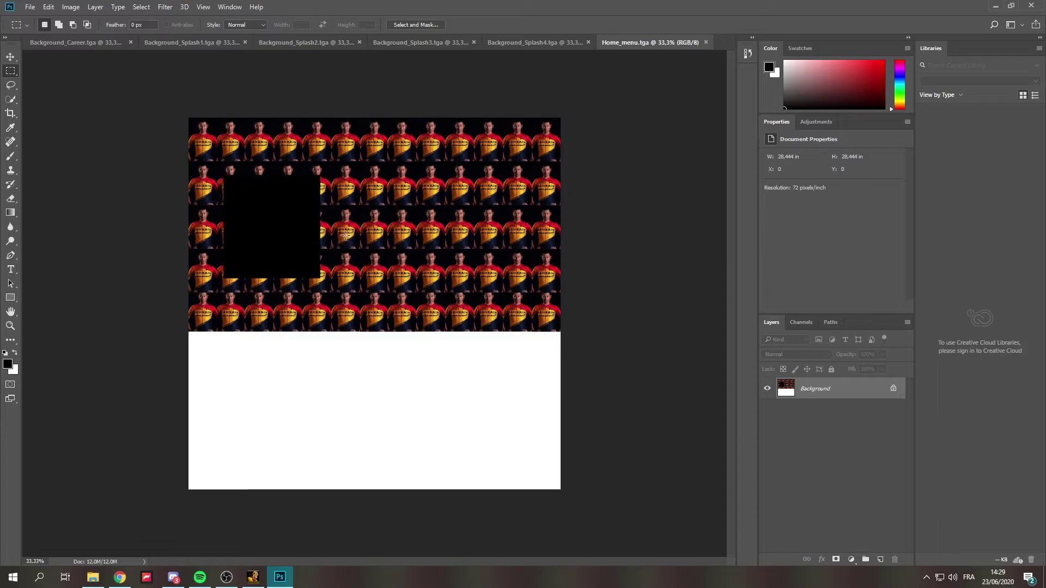
Step: Open Home_menu2.tga and convert its locked Background into Layer 0
right_click(727, 40)
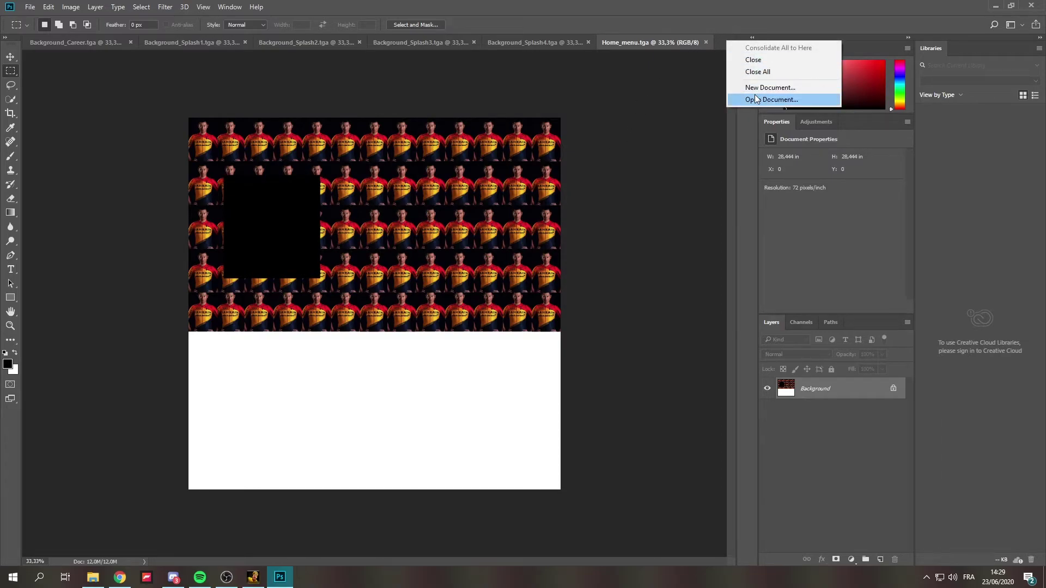
left_click(697, 188)
key("ctrl+o")
double_click(698, 115)
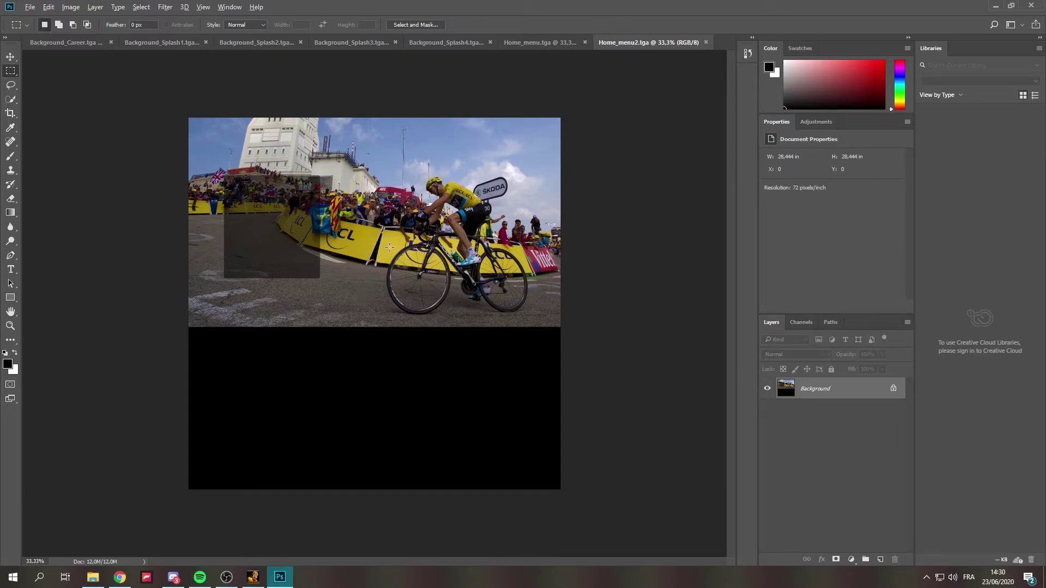
scroll(390, 248, "up", 2)
scroll(382, 254, "up", 3)
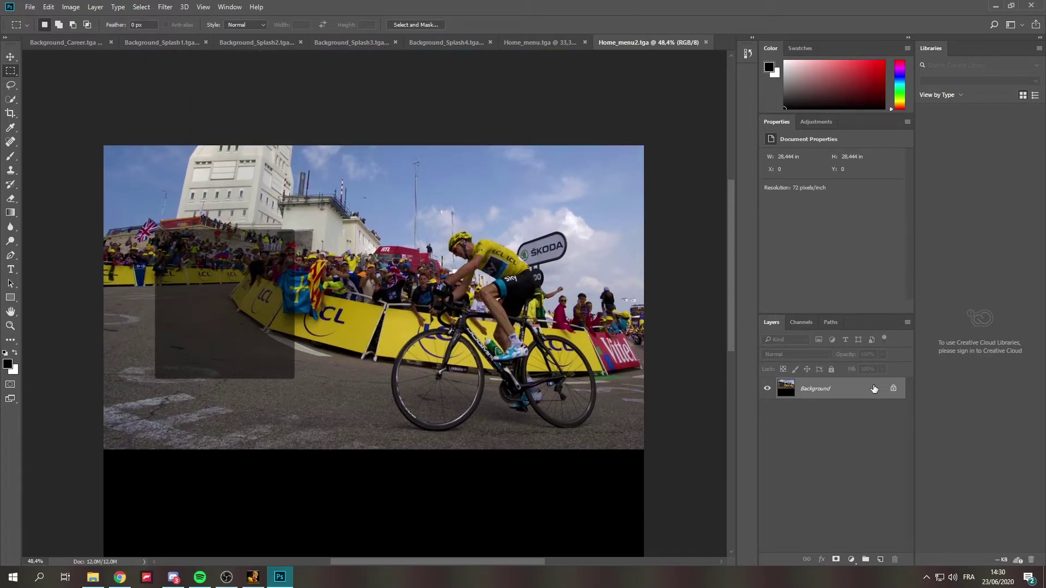
left_click(894, 389)
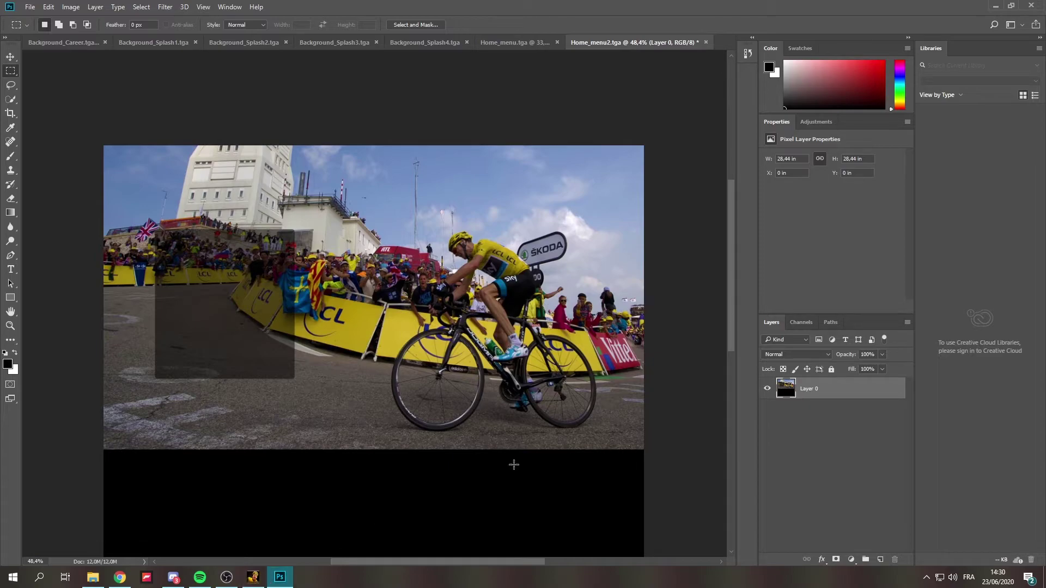
mouse_move(253, 577)
left_click(260, 558)
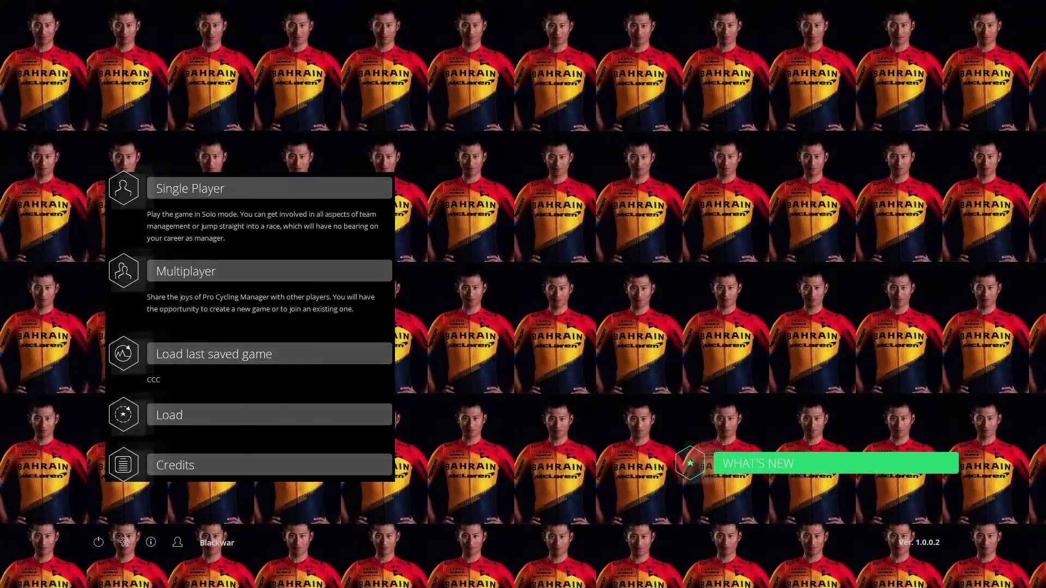
key("alt+Tab")
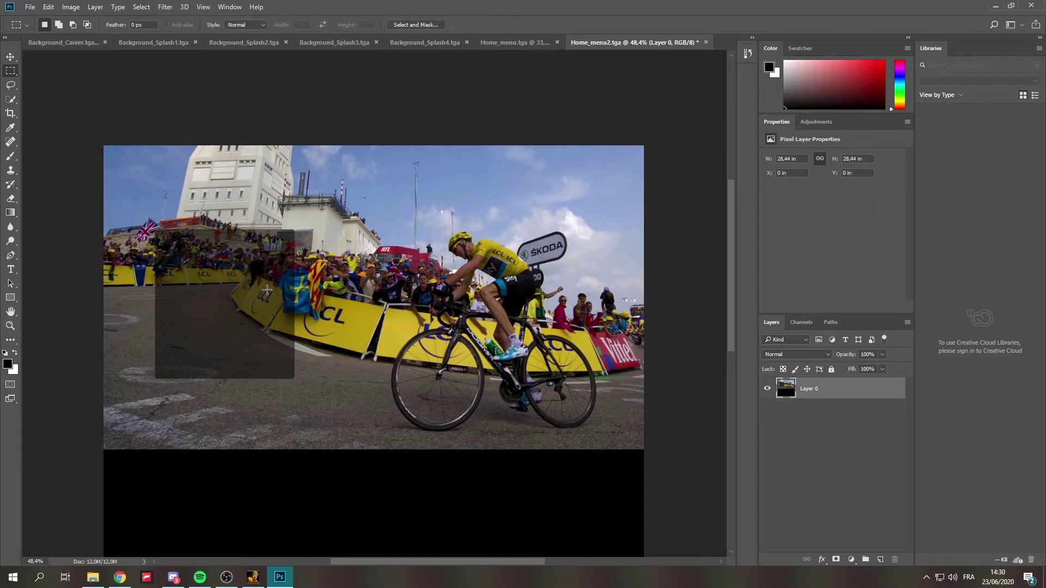
Step: Switch from Home_menu.tga to the Background_Career.tga tab with the Kruijswijk image
left_click(518, 42)
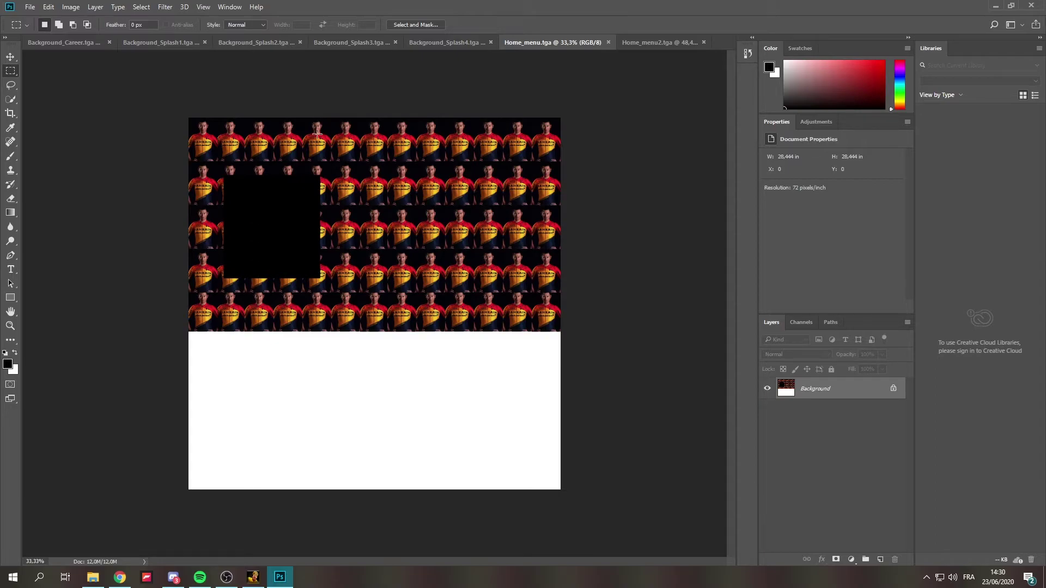
left_click(90, 47)
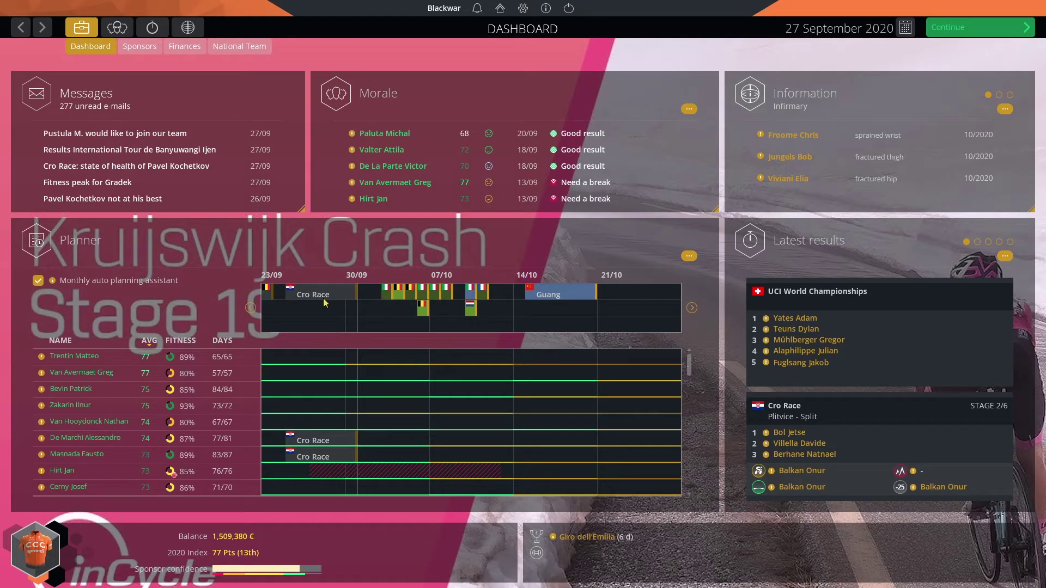
Step: Check the pink Kruijswijk Crash background on the Squad list and Dashboard, then quit to the main menu
scroll(600, 354, "down", 1)
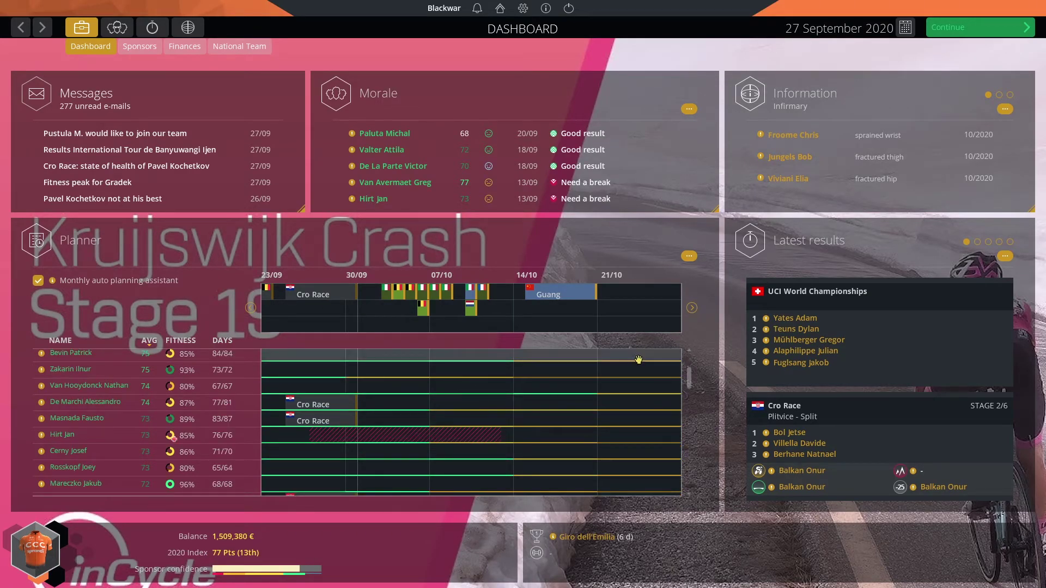
scroll(638, 360, "up", 1)
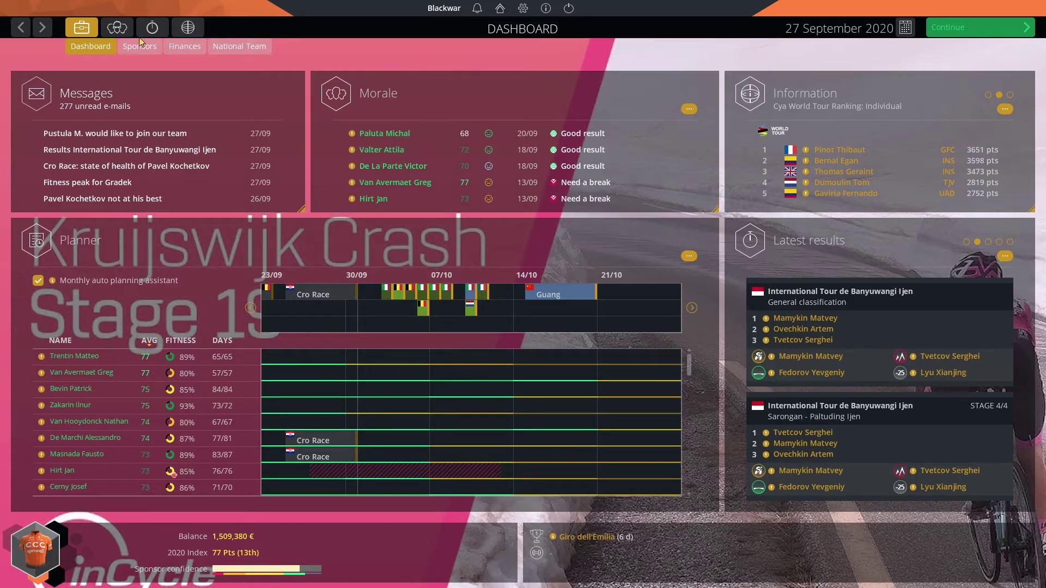
left_click(122, 31)
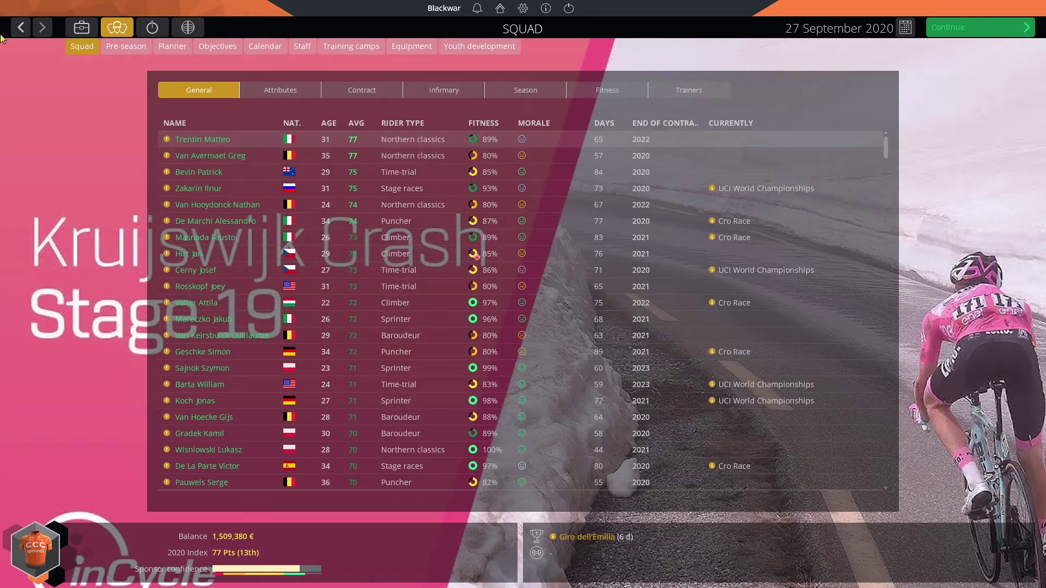
left_click(81, 30)
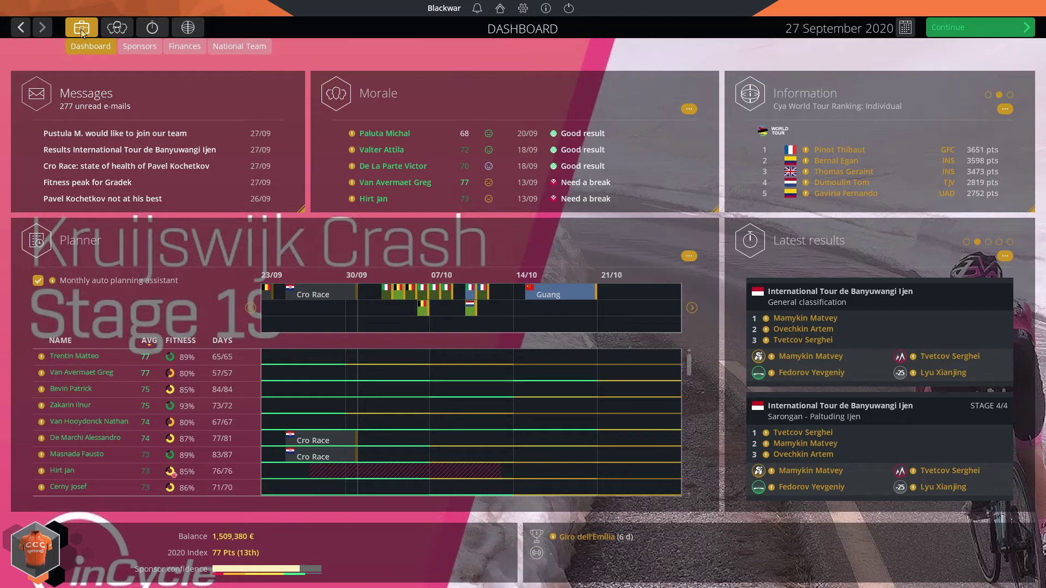
left_click(499, 8)
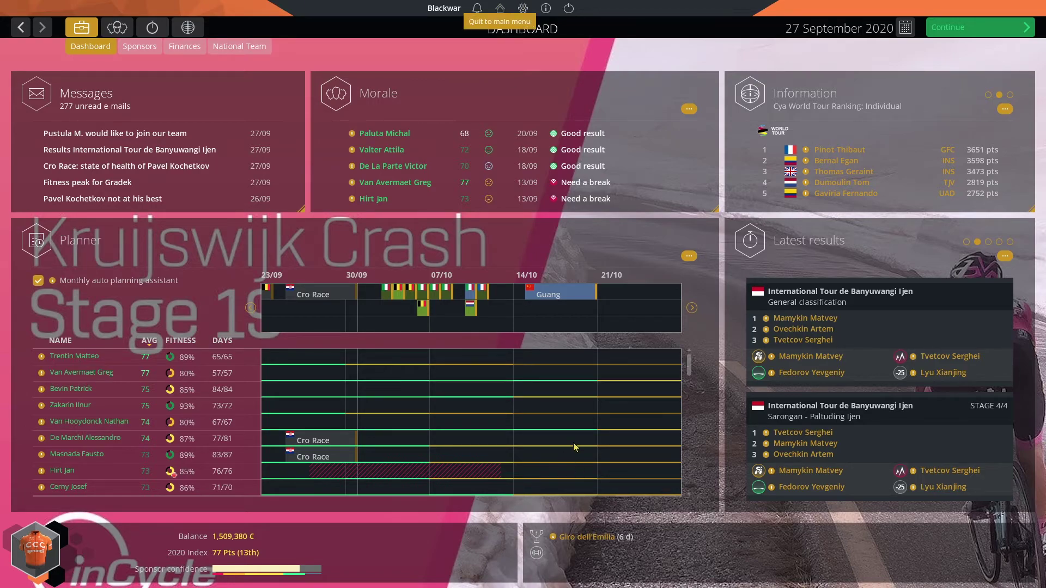